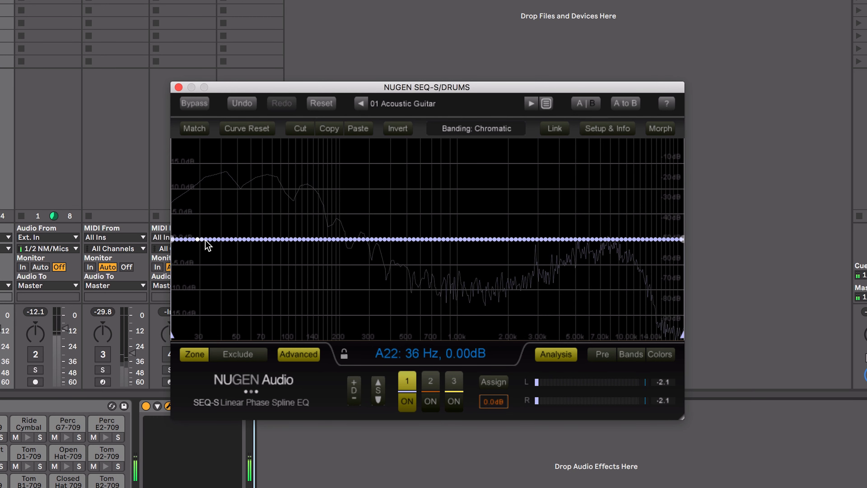
Draw a freehand EQ curve with alternating boosts and cuts across the spectrum and flatten it again
mouse_move(217, 244)
mouse_down()
mouse_move(271, 209)
mouse_move(318, 250)
mouse_move(357, 260)
mouse_move(464, 225)
mouse_move(546, 262)
mouse_move(598, 261)
mouse_up()
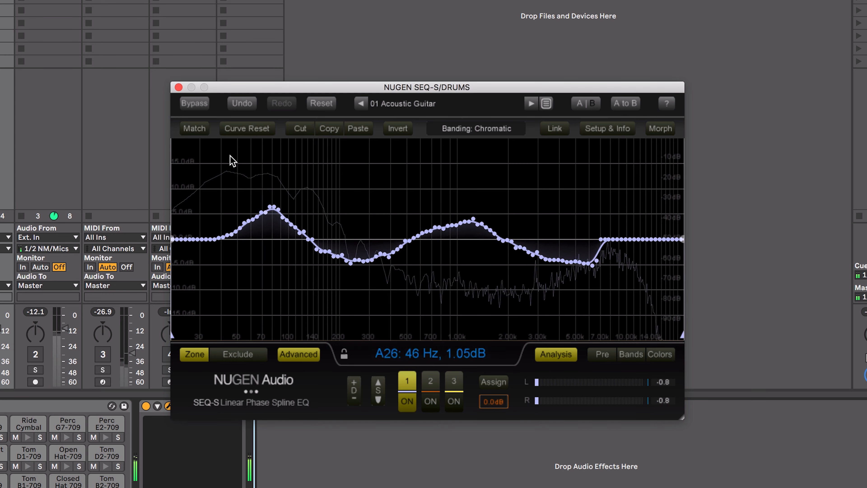
click(246, 130)
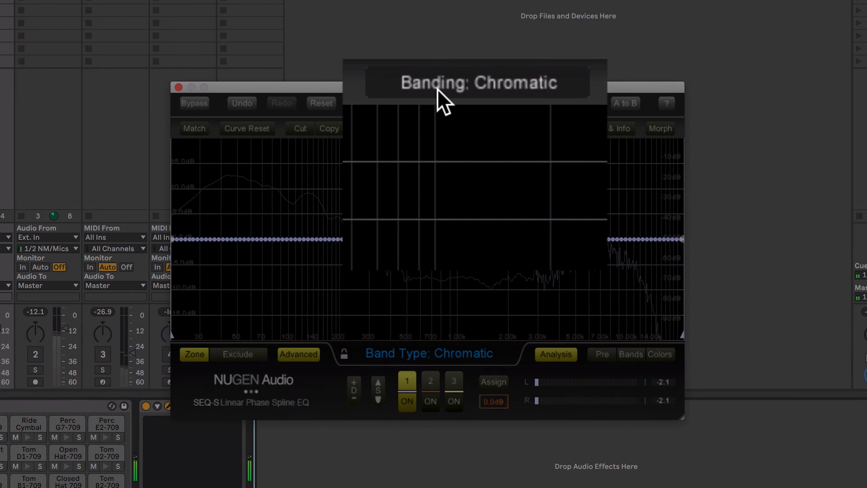
Try the Thirds and Sixths banding modes and return the banding to Chromatic
click(471, 129)
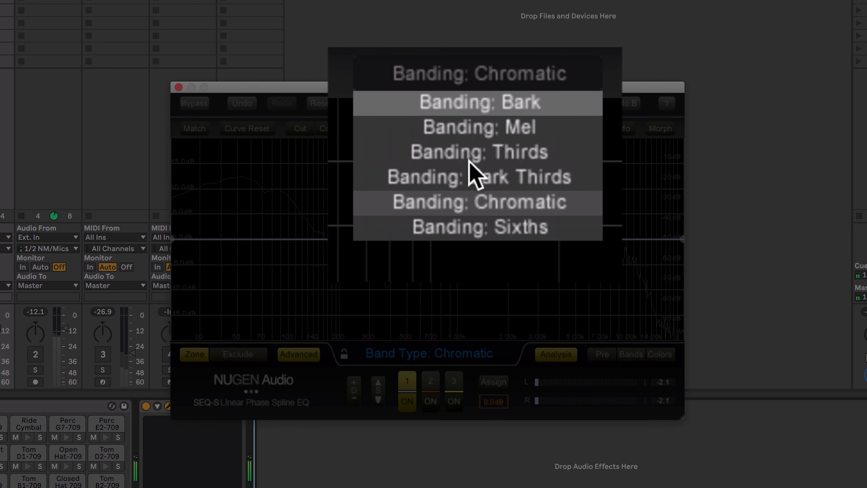
click(478, 152)
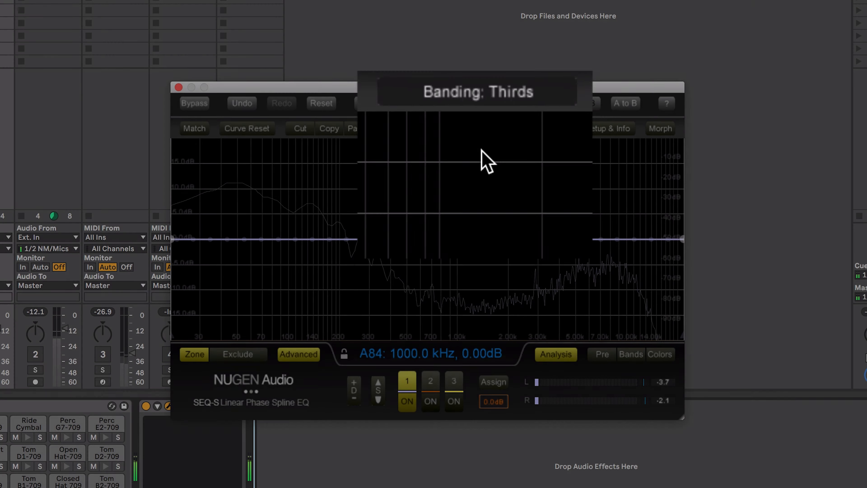
click(473, 129)
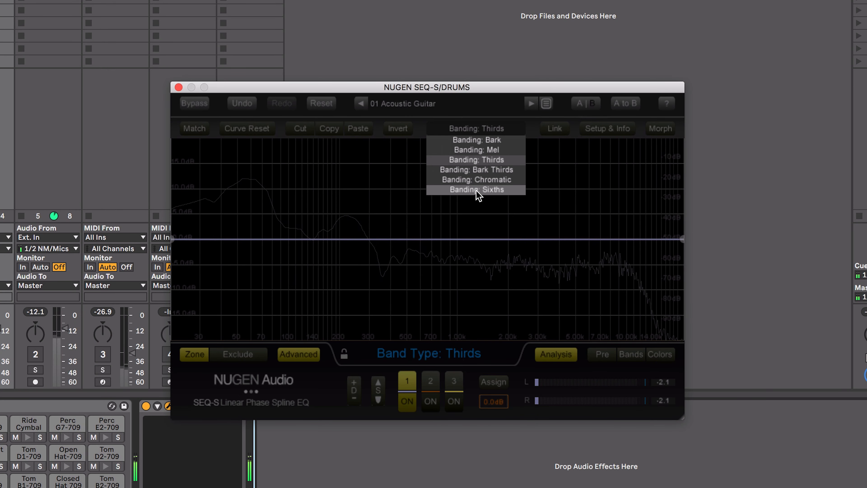
click(478, 192)
click(473, 128)
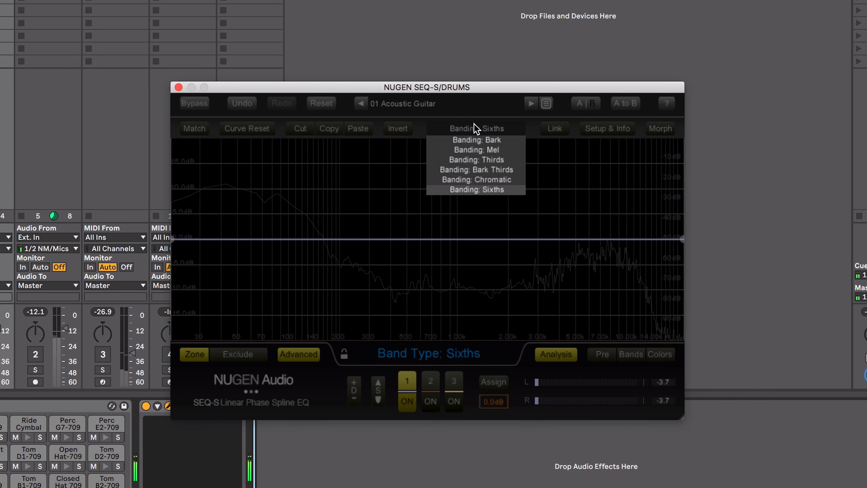
click(473, 180)
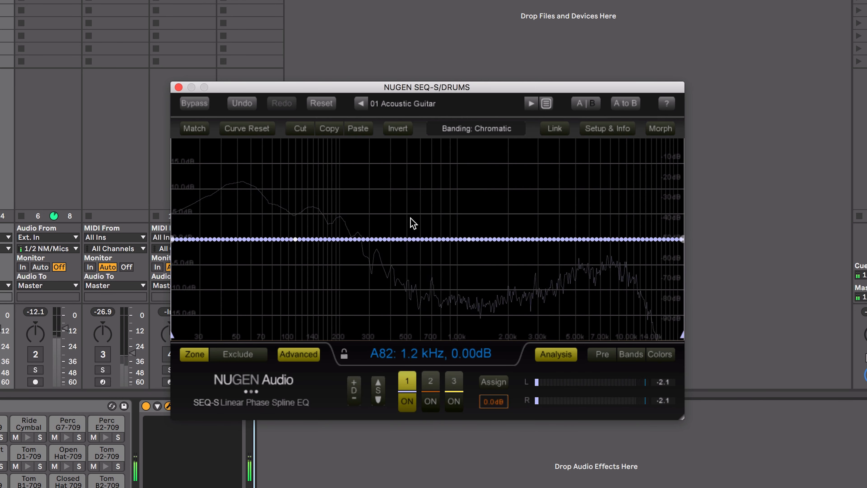
click(465, 133)
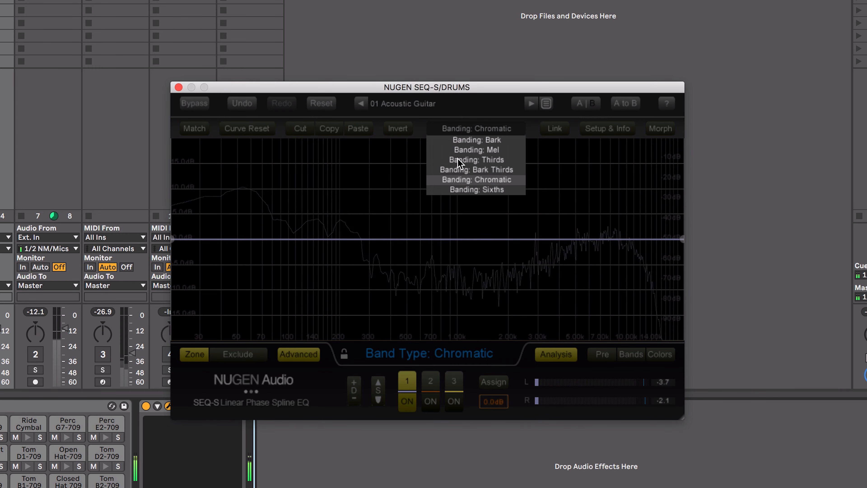
click(396, 165)
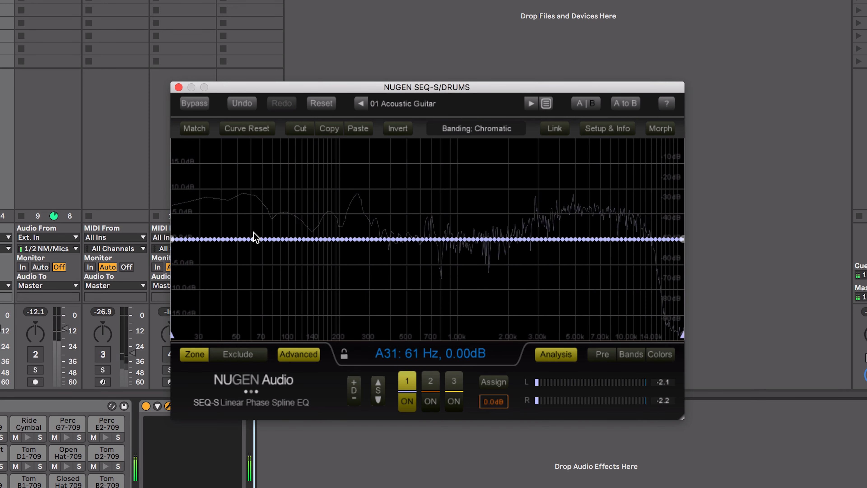
Draw narrow EQ cuts at about 80 Hz, 800 Hz and 10 kHz, and boosts at about 200 Hz and 3 kHz
drag(269, 239, 274, 294)
drag(321, 241, 347, 221)
drag(429, 240, 440, 262)
drag(534, 240, 541, 215)
drag(591, 239, 631, 275)
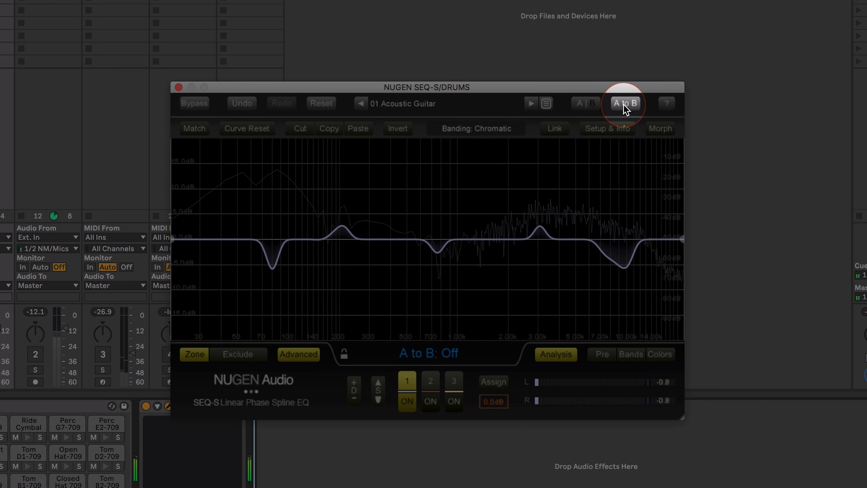
Copy setting A to B and draw further cuts in B between about 146 Hz (-5.26 dB) and 493 Hz (-7.09 dB)
click(584, 103)
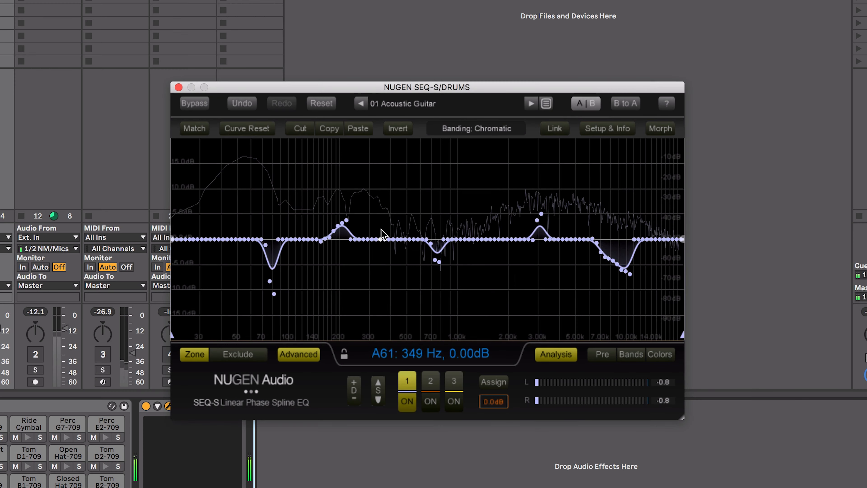
drag(363, 257, 406, 275)
drag(355, 249, 317, 266)
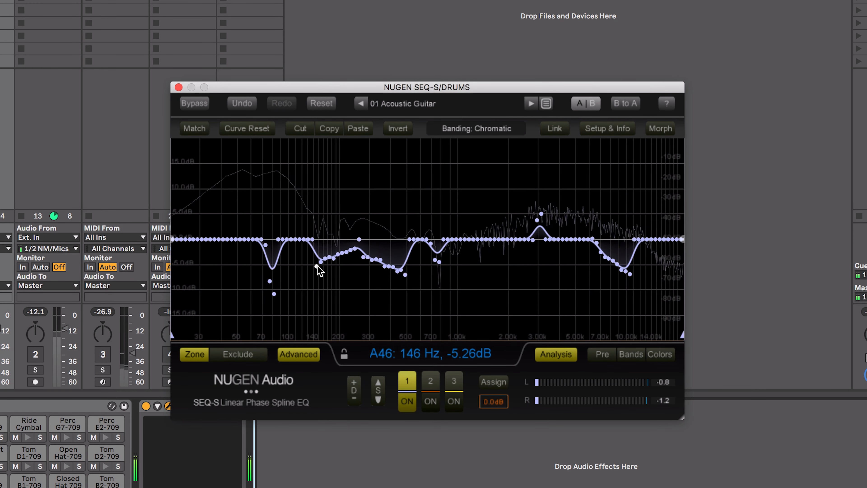
Compare EQ settings A and B by switching back and forth between them
click(582, 104)
click(582, 105)
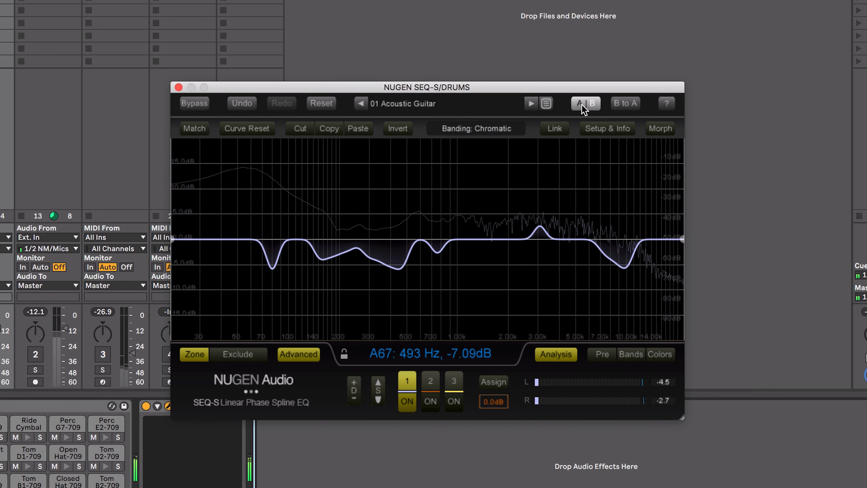
click(582, 105)
click(583, 105)
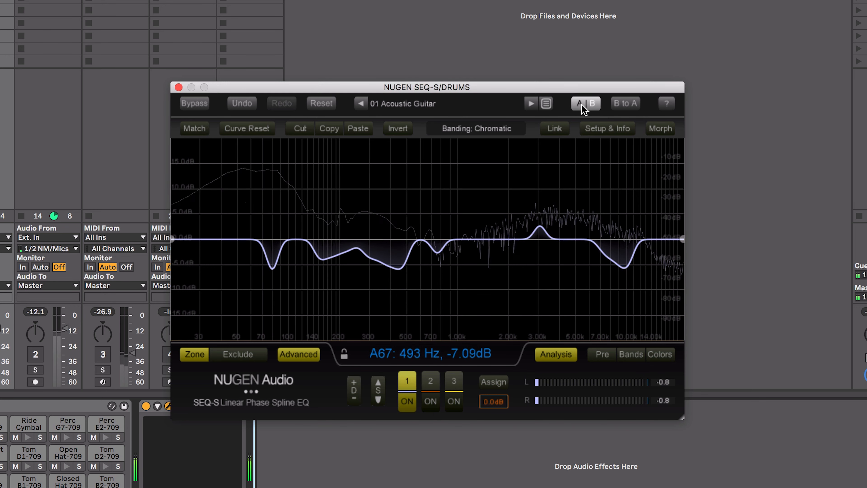
Reset the current EQ setting to a flat curve, keeping the advanced controls shown
click(322, 104)
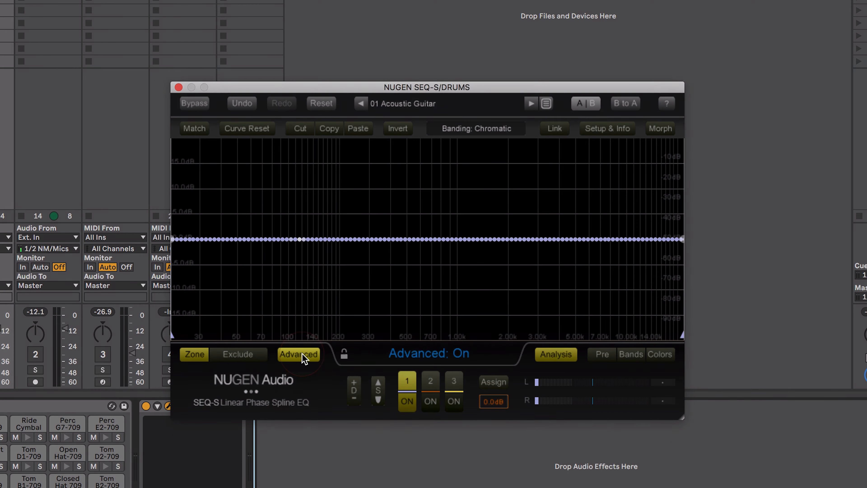
click(300, 355)
click(300, 356)
click(215, 141)
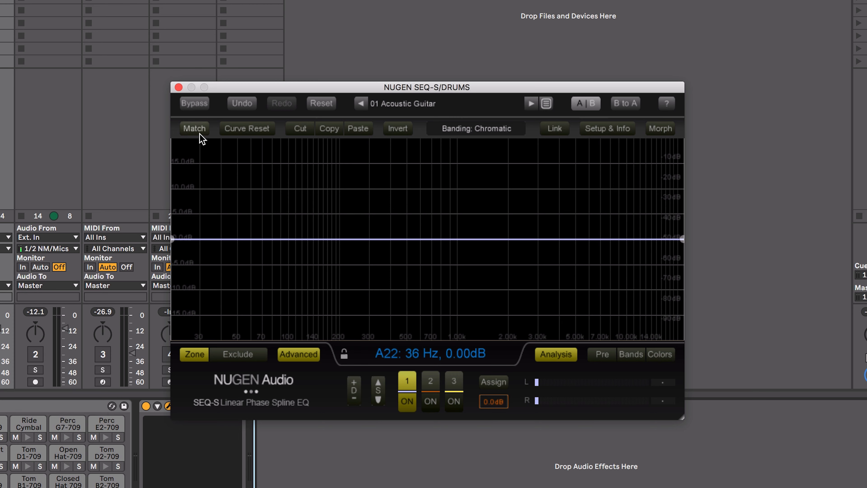
With playback running, record a new source snapshot from SEND 1 for the EQ match and save it
key(space)
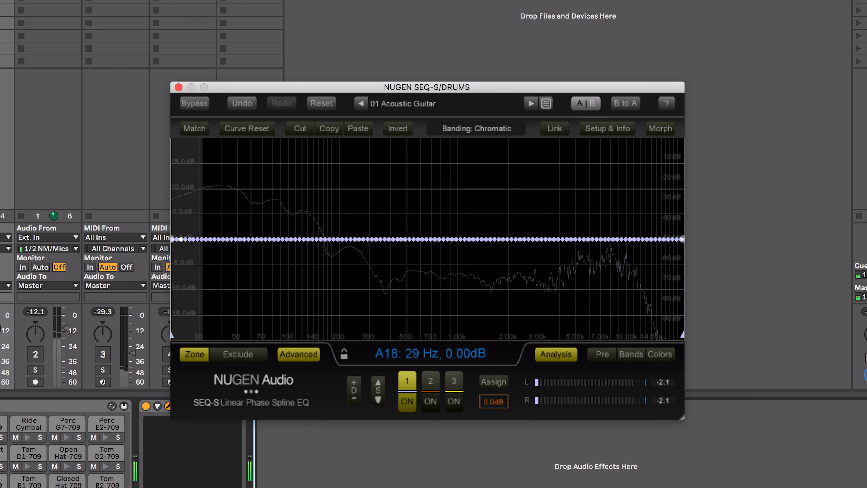
click(194, 129)
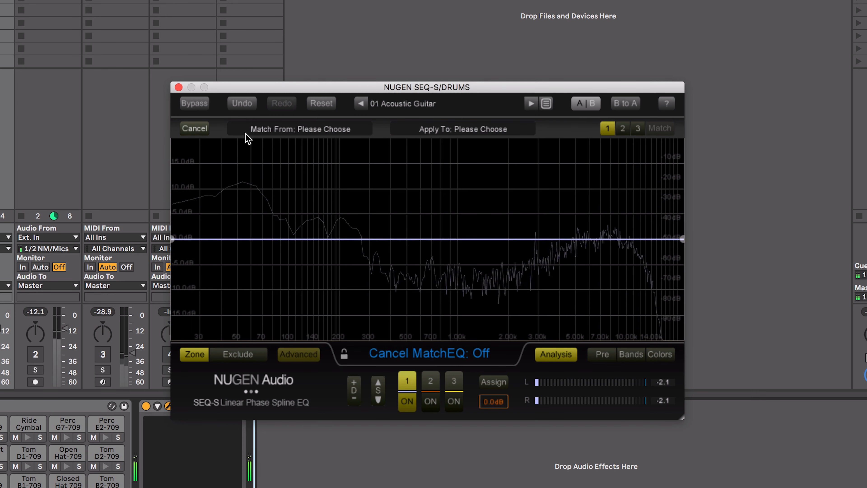
click(281, 131)
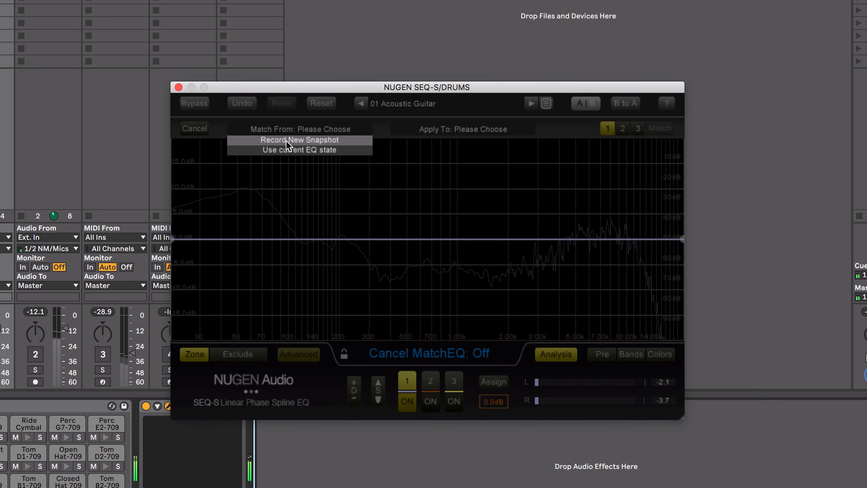
click(286, 141)
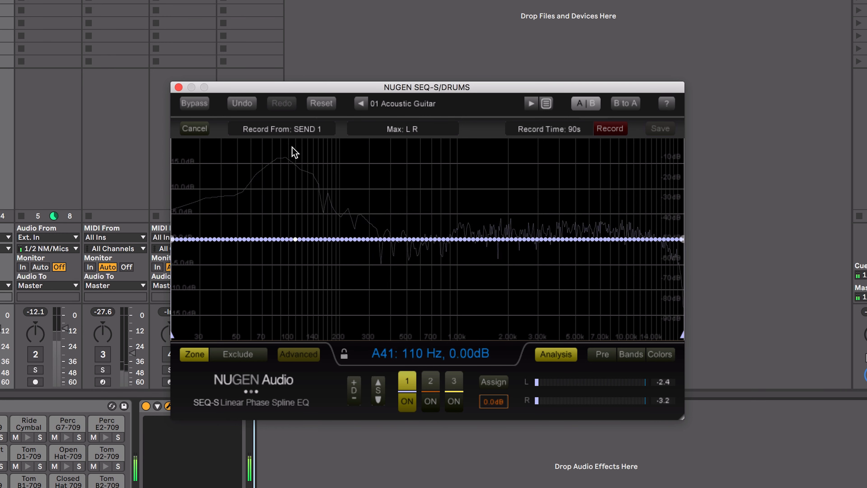
click(610, 129)
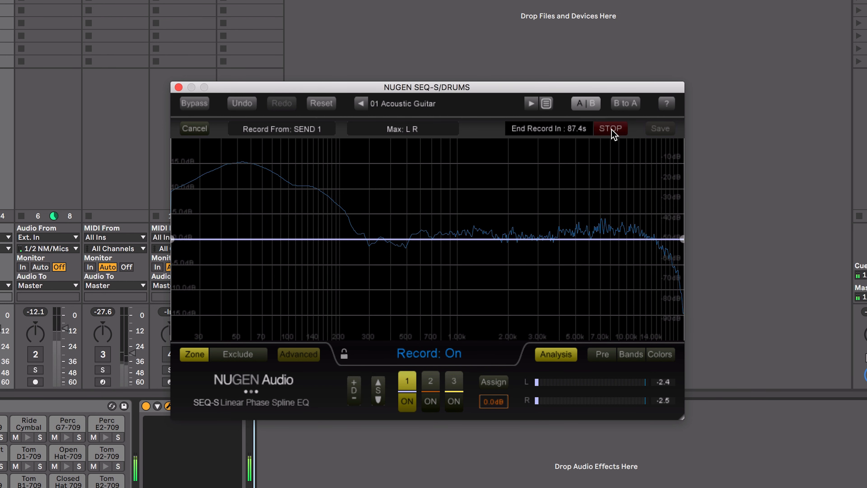
click(611, 129)
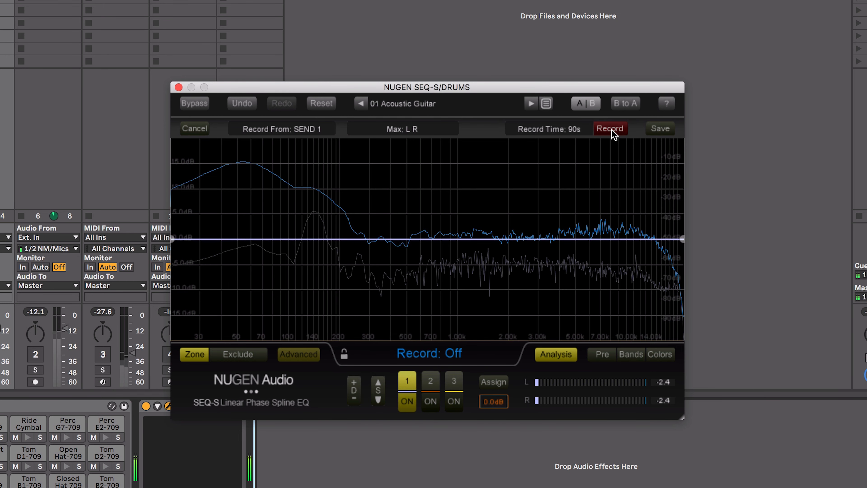
click(662, 130)
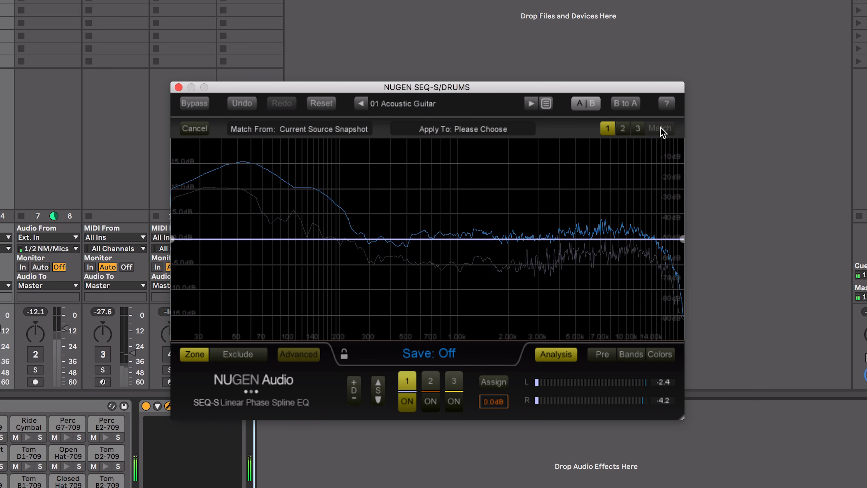
Record a new target snapshot from SELF to apply the match to, and save it
click(436, 129)
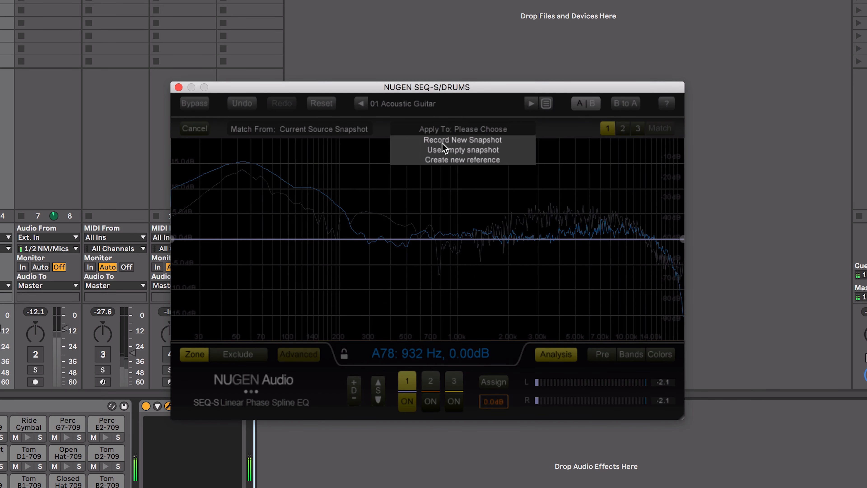
click(443, 140)
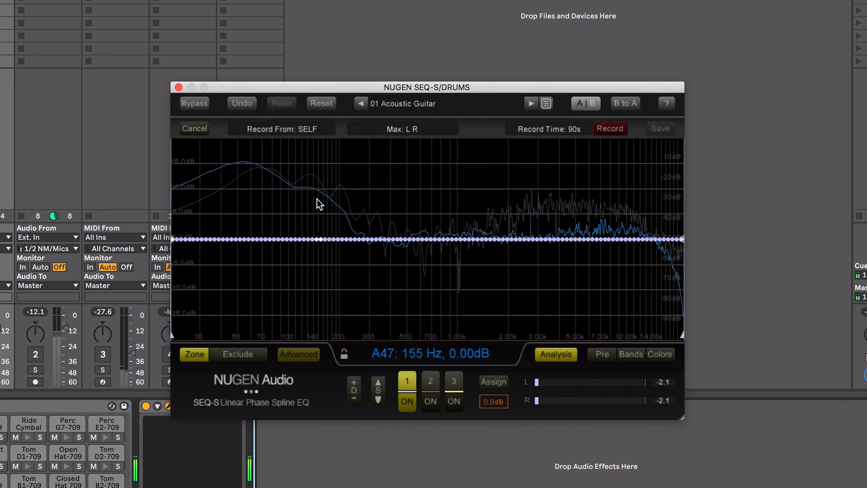
click(607, 128)
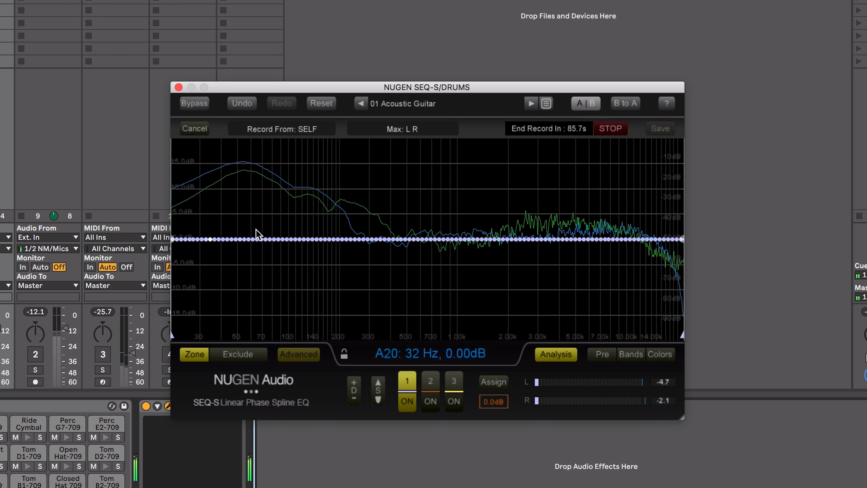
click(602, 133)
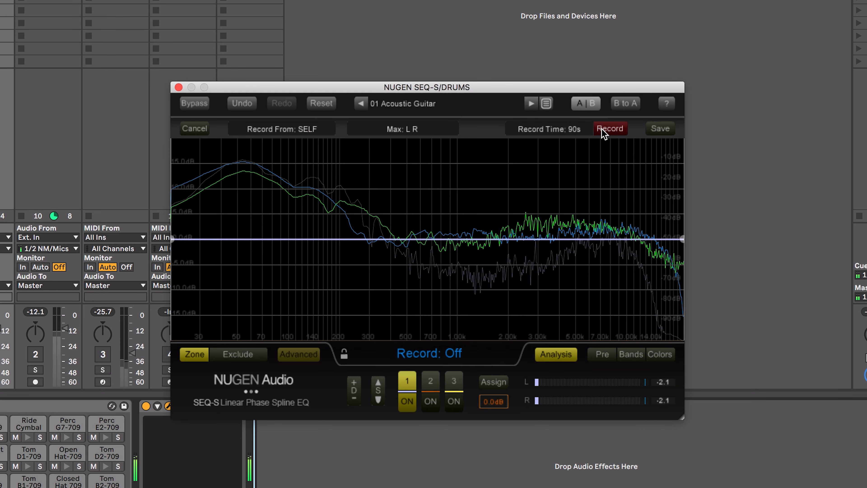
click(658, 130)
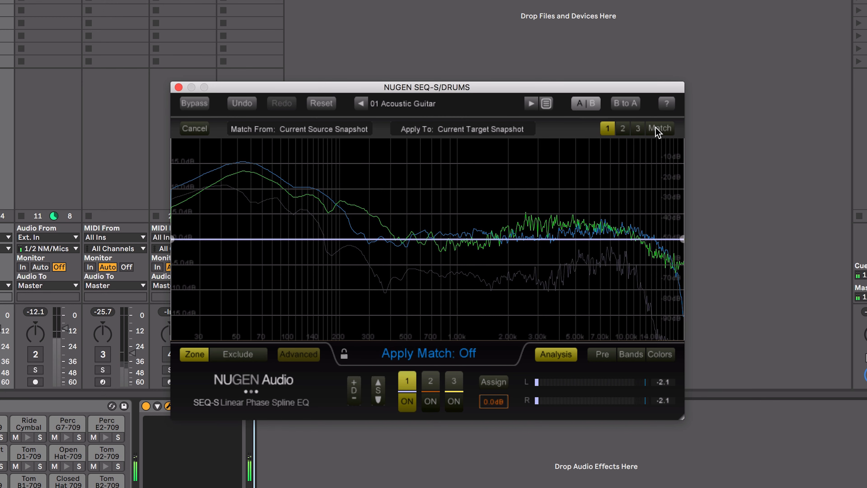
Apply the EQ match to graph 1 and lower the output gain to -6.0 dB
click(656, 128)
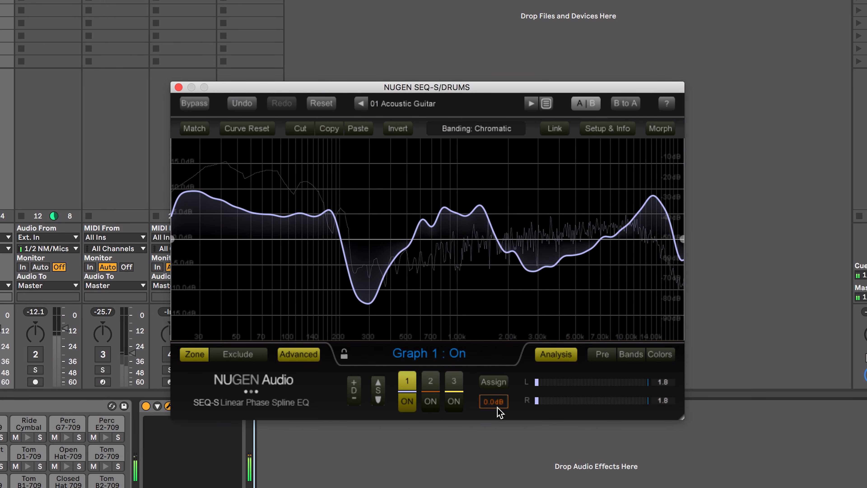
drag(490, 406, 490, 409)
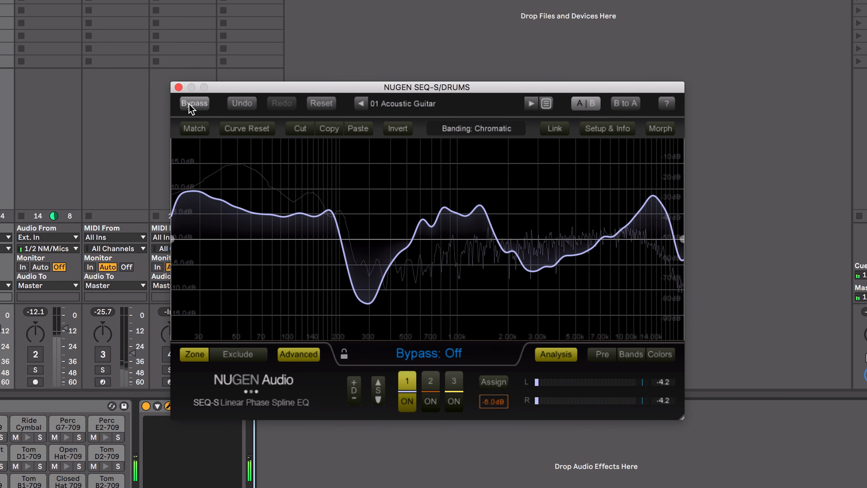
Vary the depth of the matched EQ curve up and down and bring it to 0.00
click(354, 391)
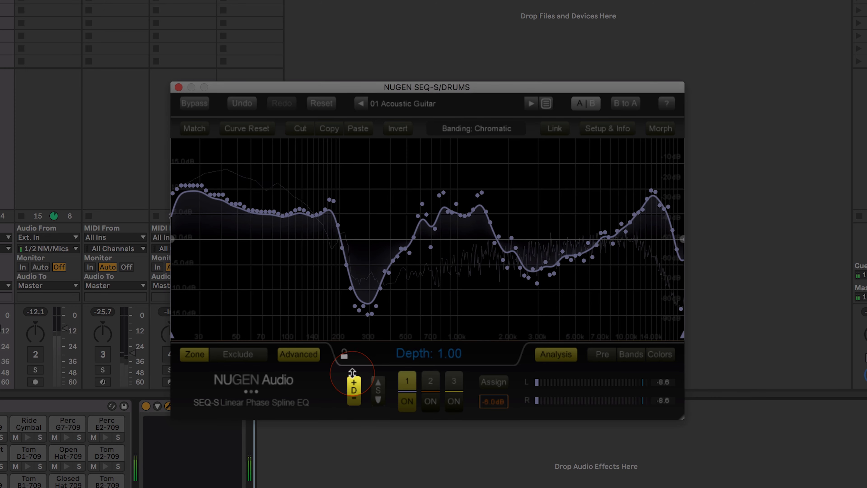
drag(356, 445, 354, 393)
drag(353, 433, 349, 471)
drag(351, 404, 356, 403)
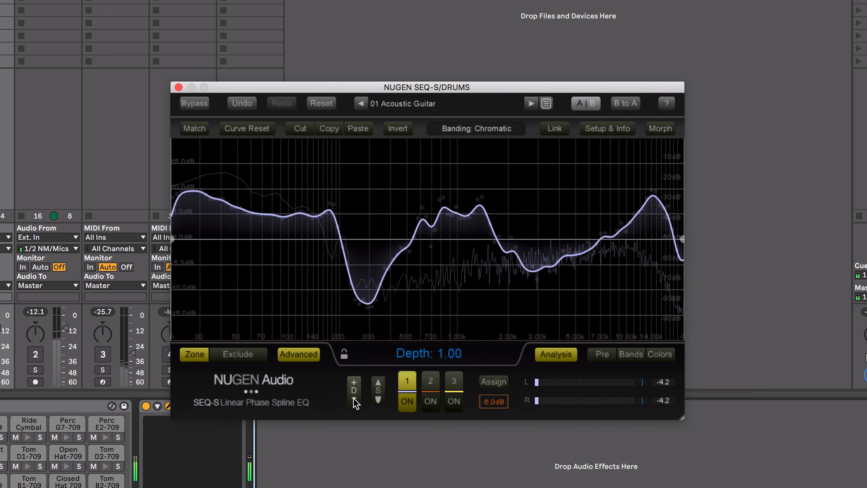
drag(349, 362, 344, 309)
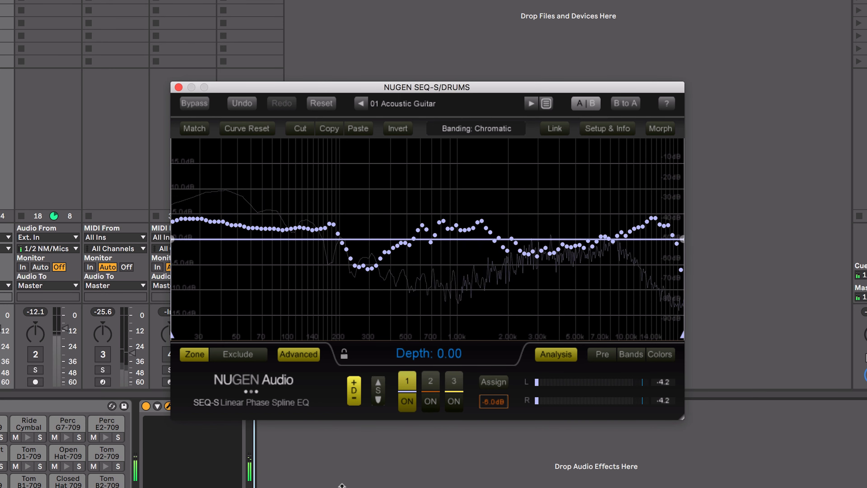
Set the matched curve's sharpness to 0.00 and its depth to 1.00
drag(378, 396, 376, 391)
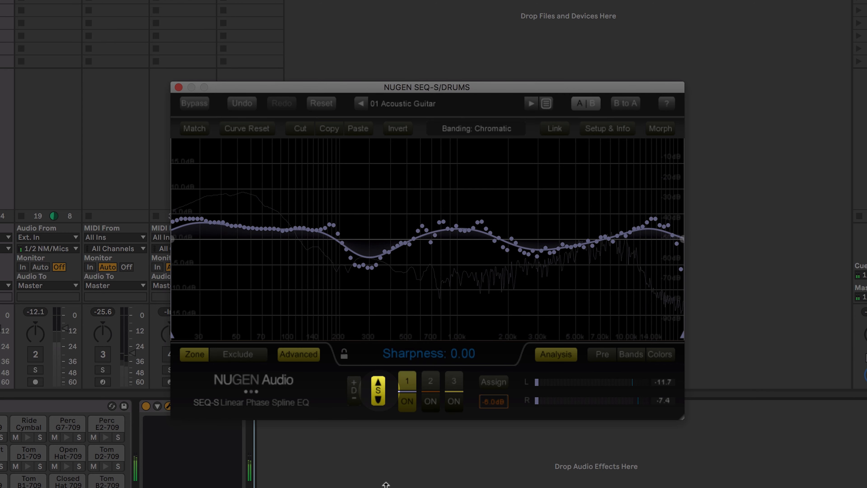
click(354, 390)
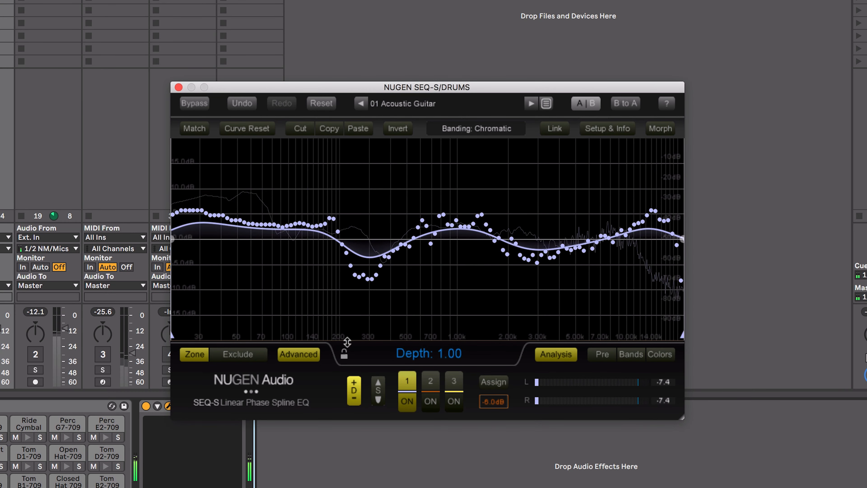
Raise the matched curve's sharpness to at least 0.75 so it closely follows the EQ points
click(375, 398)
drag(375, 398, 359, 291)
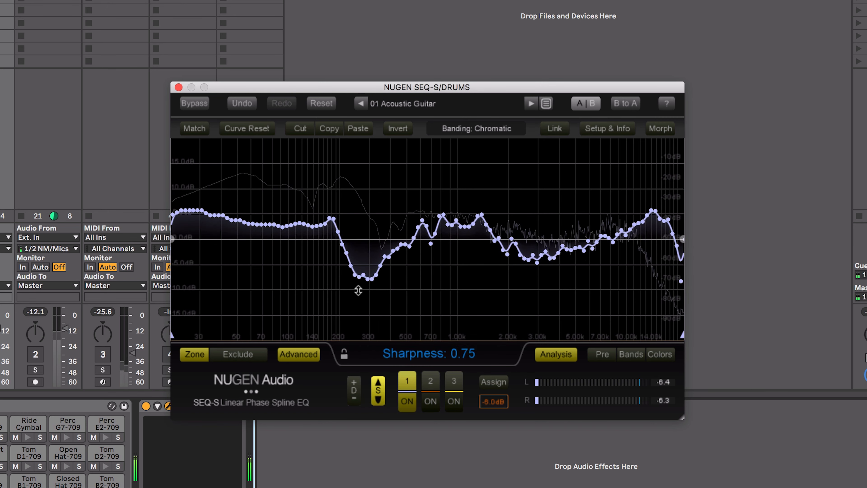
drag(351, 183, 352, 183)
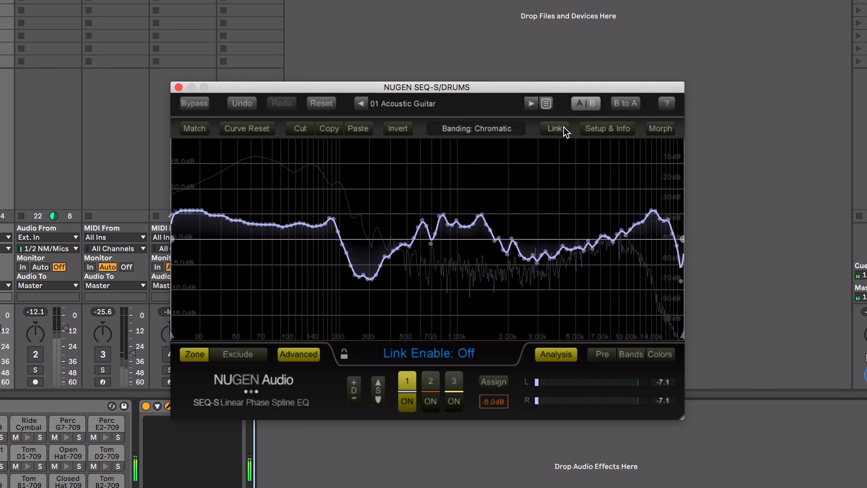
Show the morph controls, review the time base options while keeping Seconds, and play a single morph between settings A and B
click(645, 134)
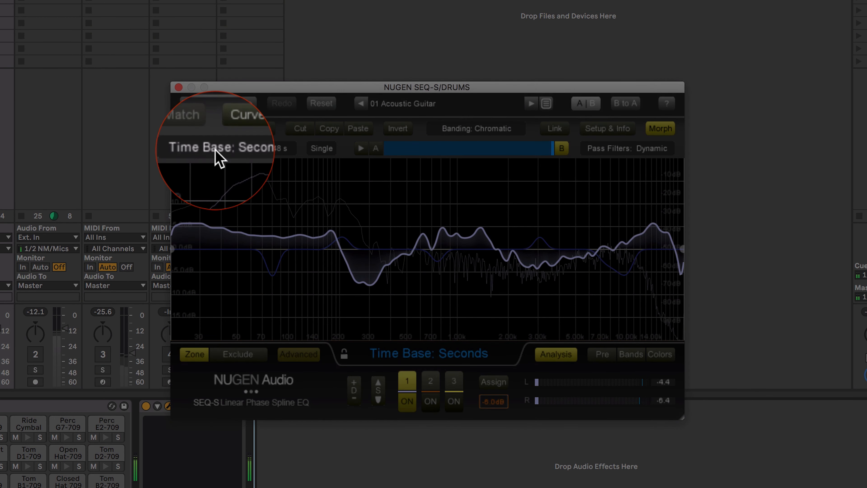
click(219, 150)
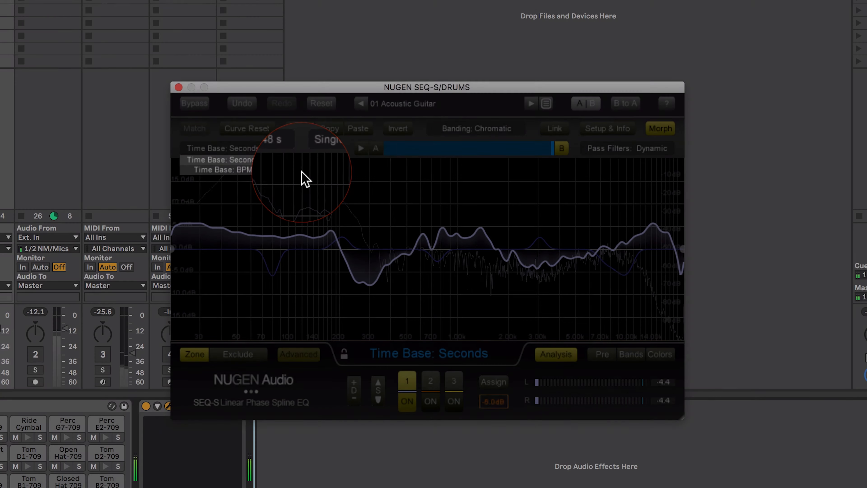
click(302, 178)
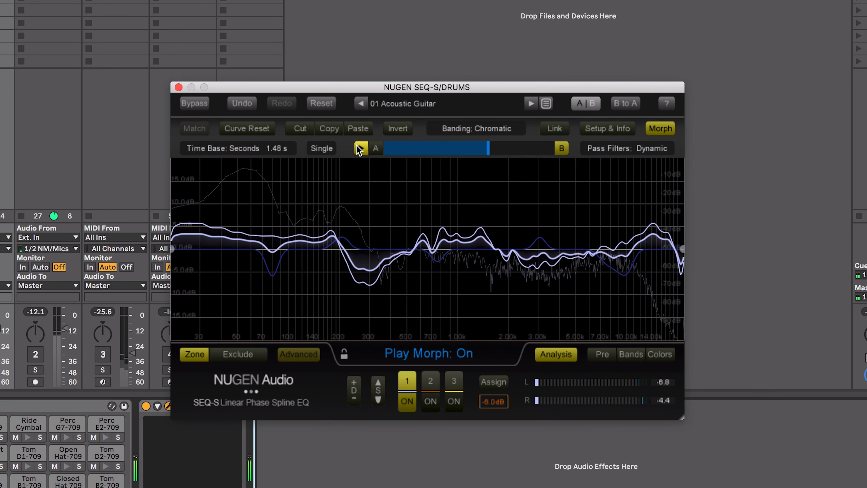
click(359, 148)
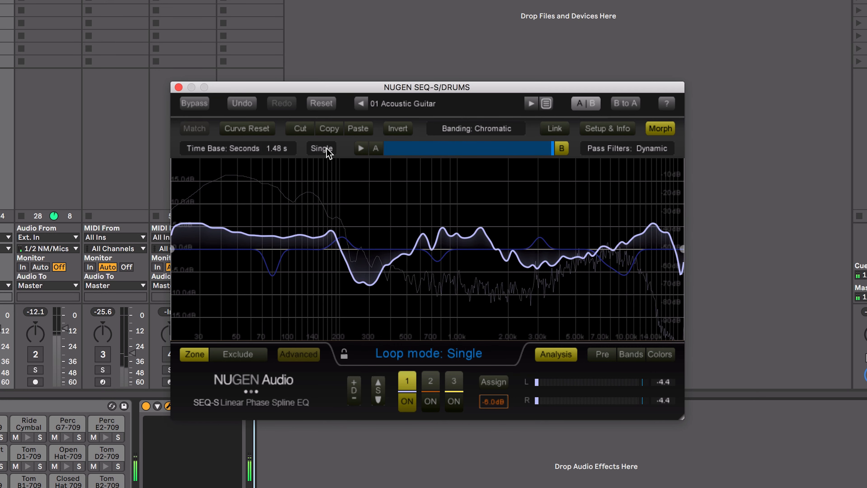
Set the morph's loop mode to Return and play the morph
click(316, 149)
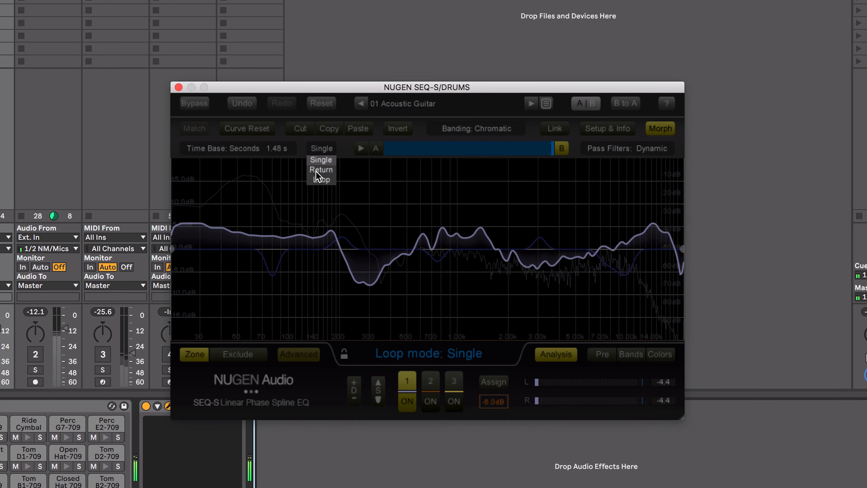
click(321, 170)
click(360, 148)
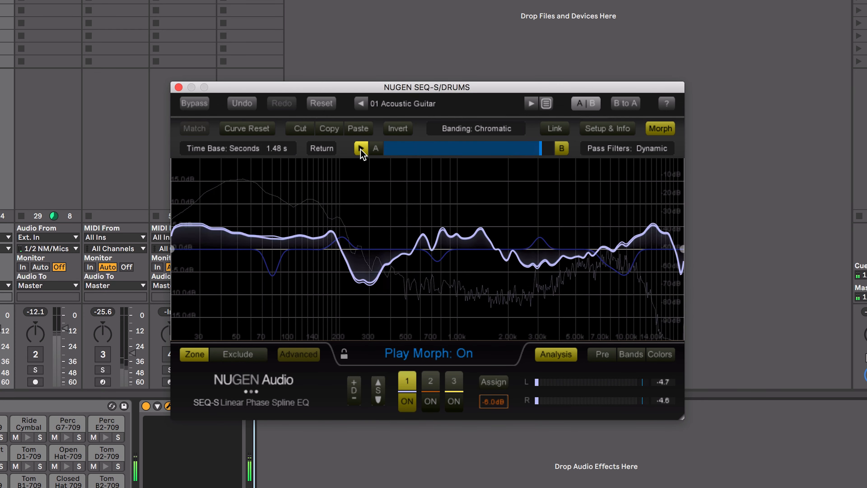
Set the morph's loop mode to Loop and start the repeating morph
click(323, 149)
click(321, 184)
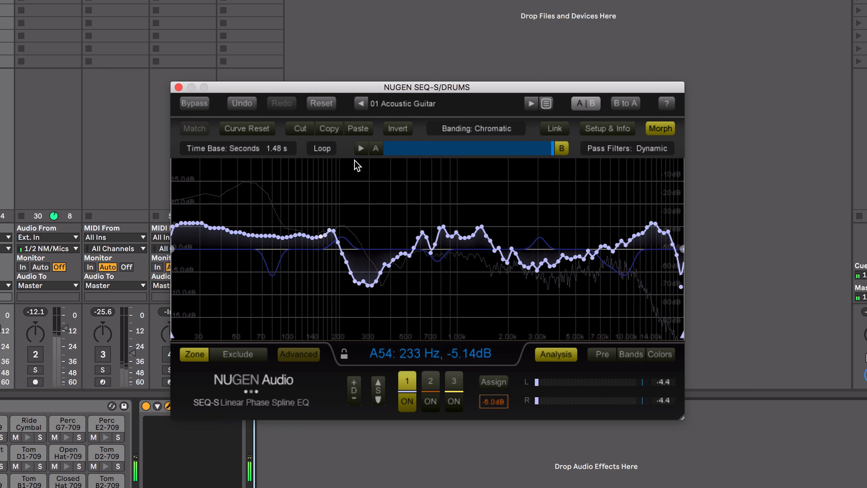
click(360, 149)
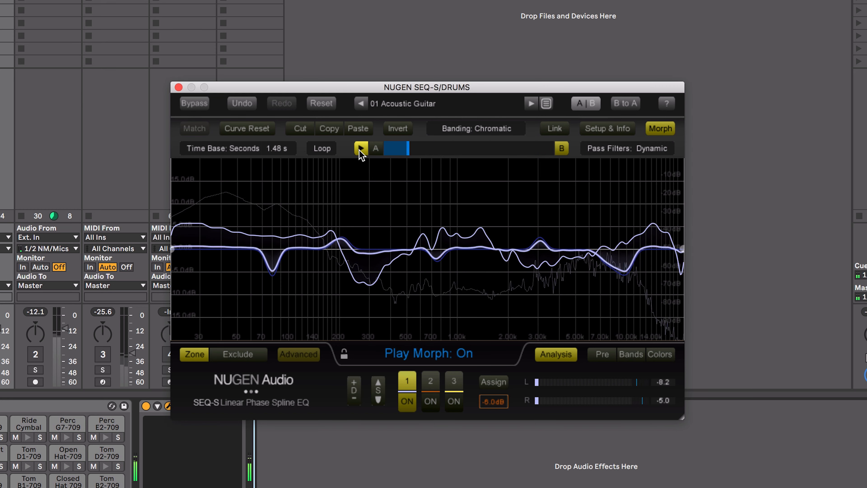
Redraw curve B with deep cuts below 100 Hz and around 500 Hz and a boost near 3.5 kHz, and lower the trim gain to -11.6 dB
drag(275, 287, 194, 329)
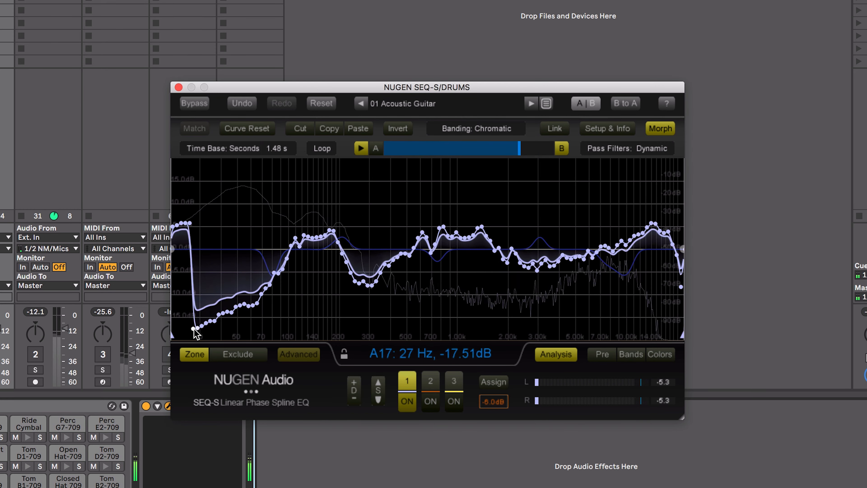
drag(398, 312, 563, 172)
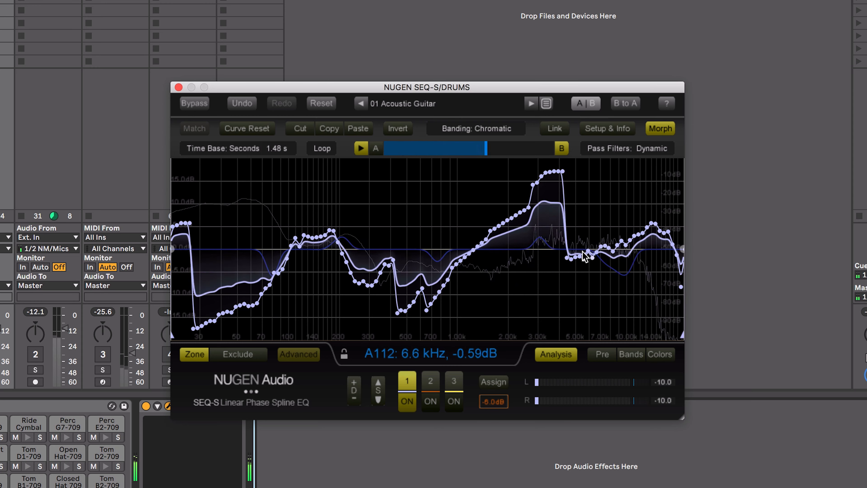
drag(491, 402, 484, 414)
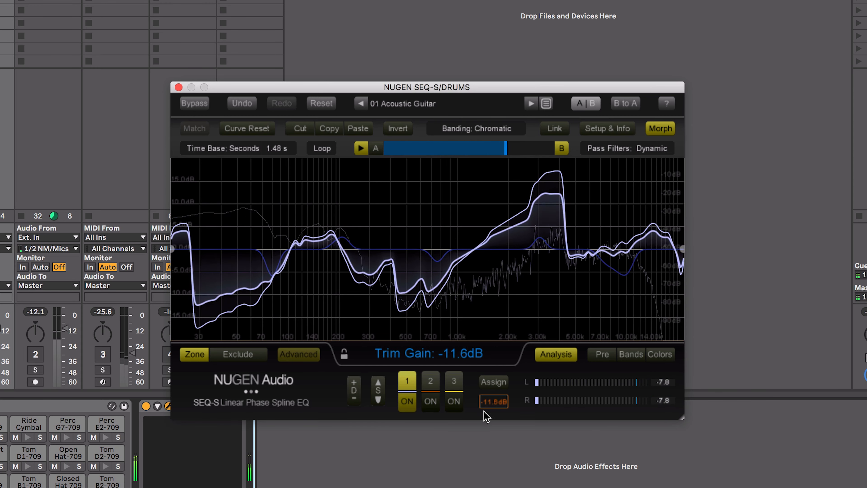
Add a high-pass filter at about 110 Hz to setting A and a low-pass filter at about 2.7 kHz to setting B
click(582, 103)
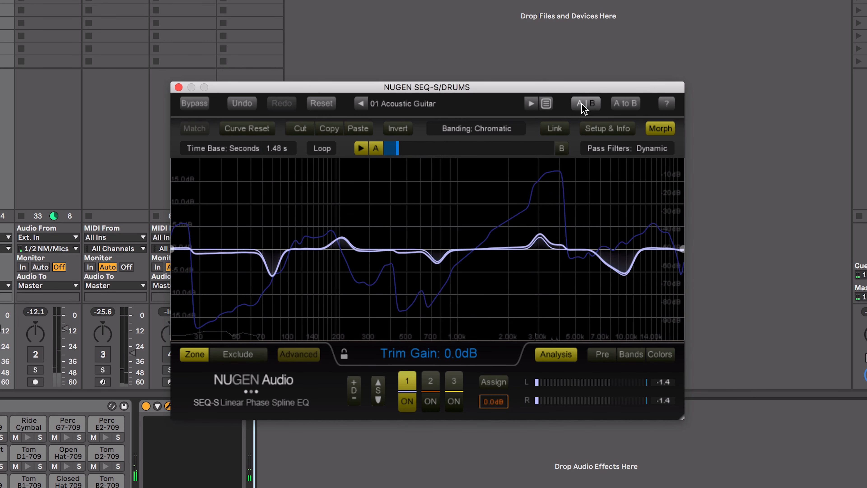
drag(175, 340, 300, 338)
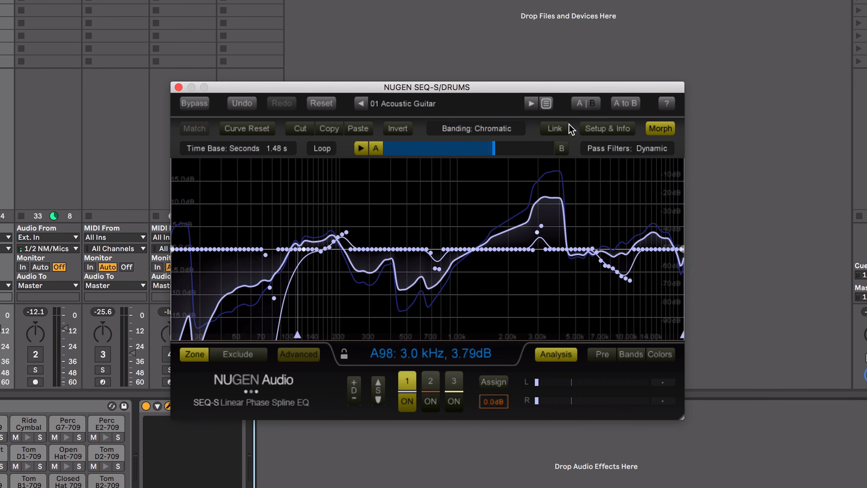
click(593, 107)
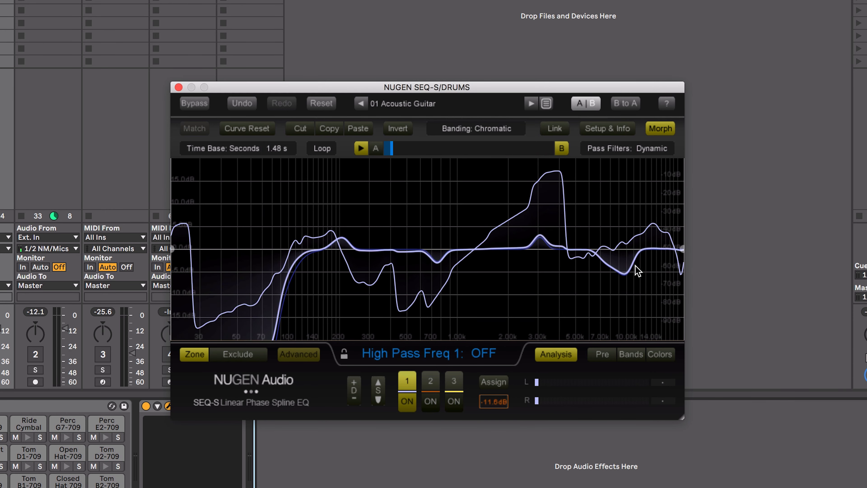
drag(631, 336, 530, 335)
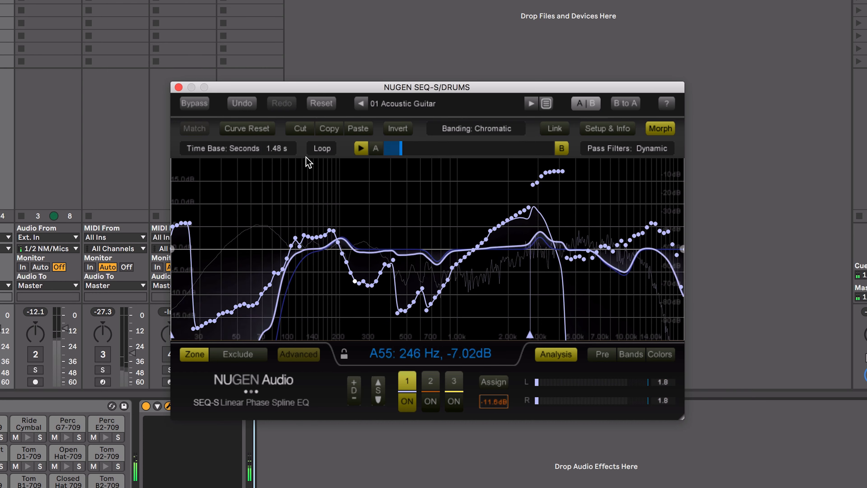
Reset setting B's EQ to a flat curve and hide the morph and advanced controls
click(660, 129)
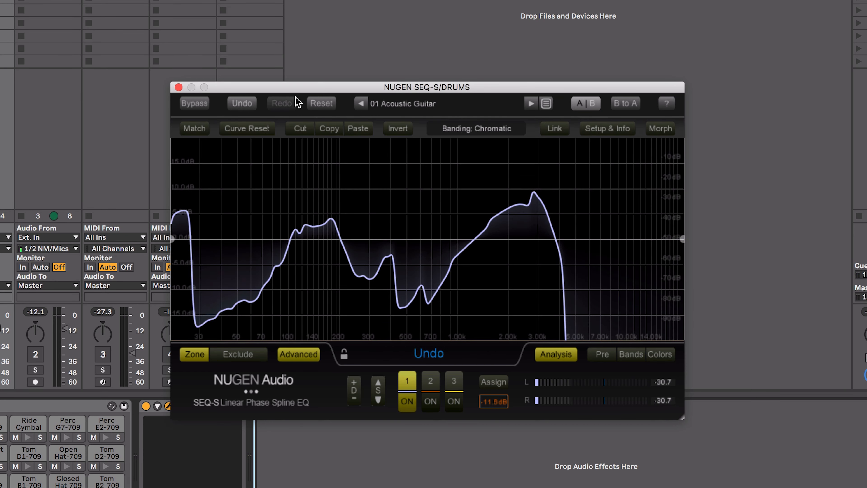
click(321, 104)
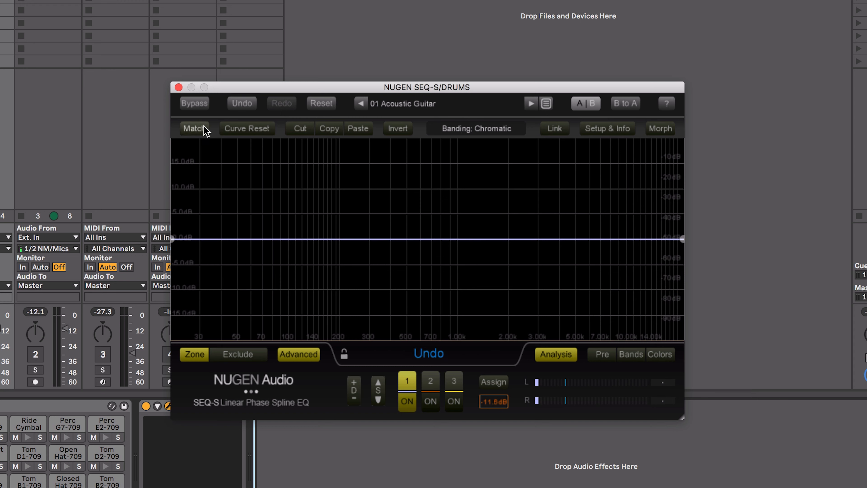
click(300, 357)
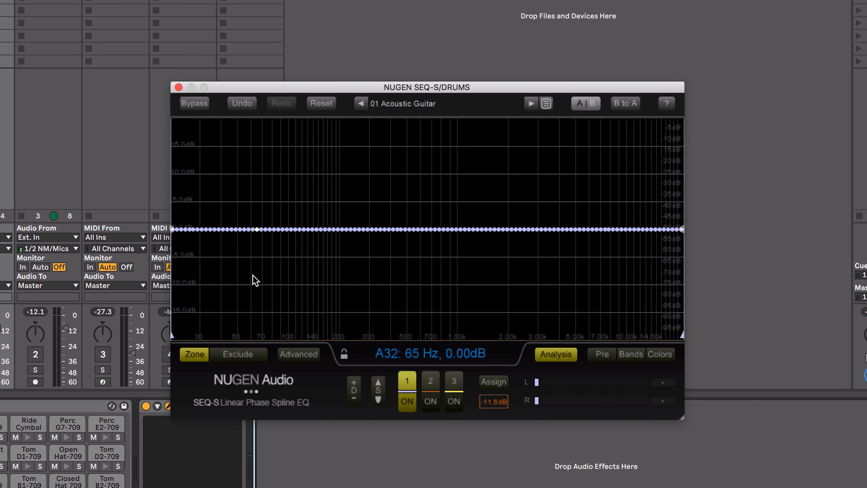
During playback, draw a boost of about 12 dB between 35 and 200 Hz and one of about 7.5 dB between 1.5 and 14 kHz
key(space)
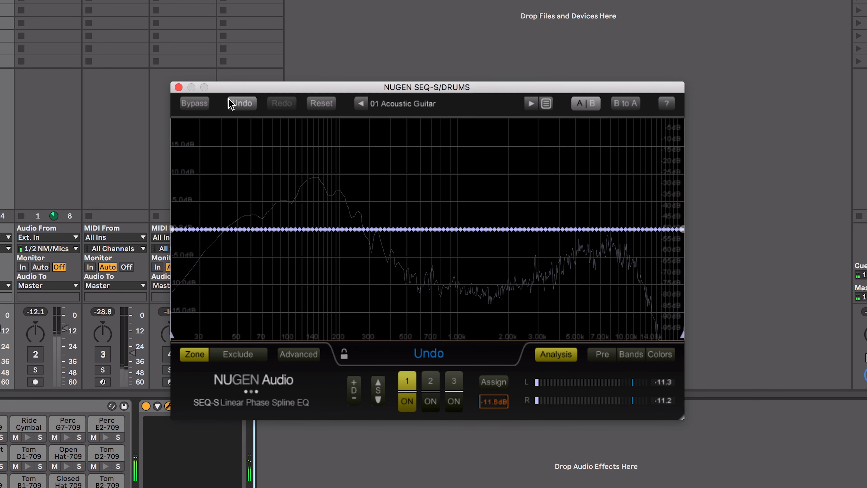
mouse_move(308, 231)
mouse_move(296, 212)
mouse_down()
mouse_move(235, 184)
mouse_move(217, 164)
mouse_move(300, 177)
mouse_move(329, 222)
mouse_move(296, 193)
mouse_move(340, 220)
mouse_up()
mouse_move(354, 387)
mouse_down()
mouse_move(350, 361)
mouse_move(352, 379)
mouse_up()
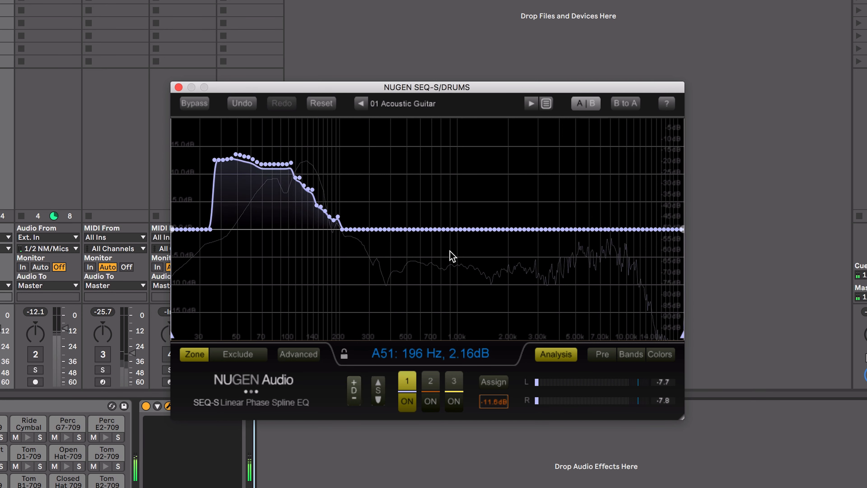
drag(555, 191, 607, 197)
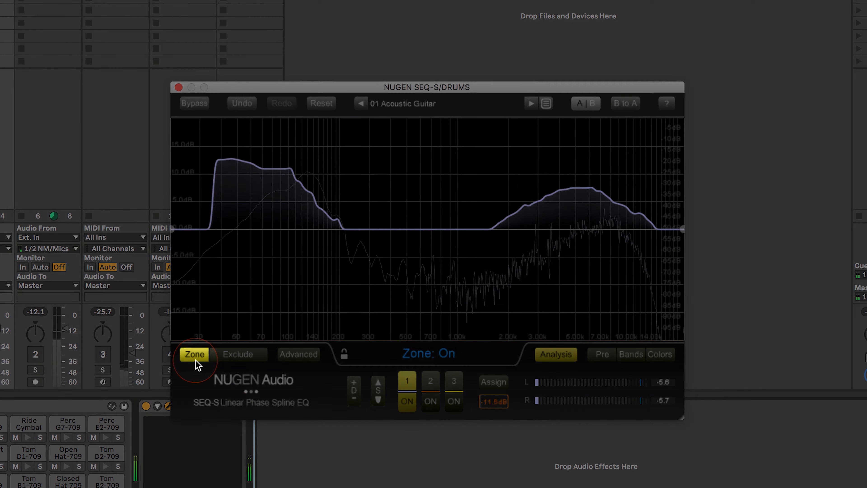
Move the edit zone's lower limit to about 33 Hz, try drawing a shallow cut above 200 Hz, and undo the cut
click(196, 356)
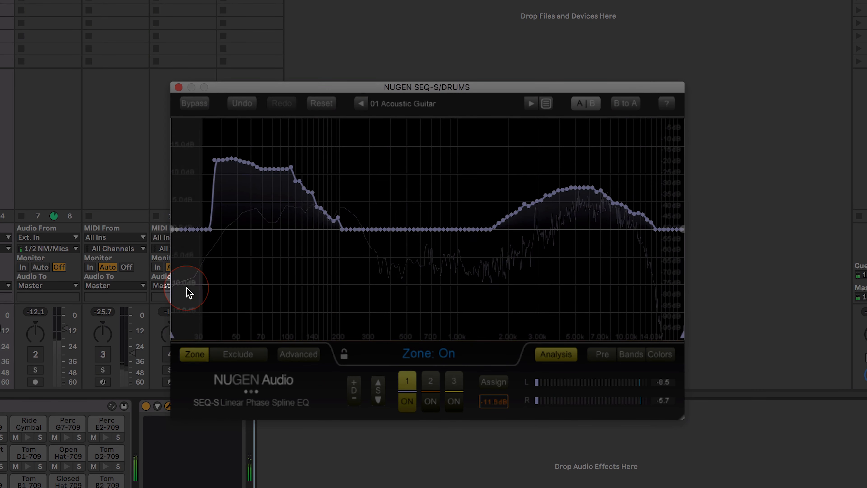
drag(173, 229, 222, 230)
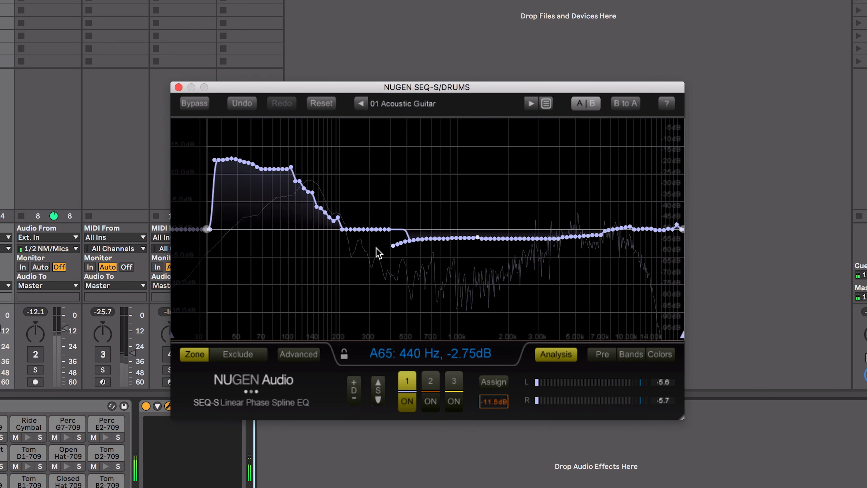
drag(378, 253, 346, 249)
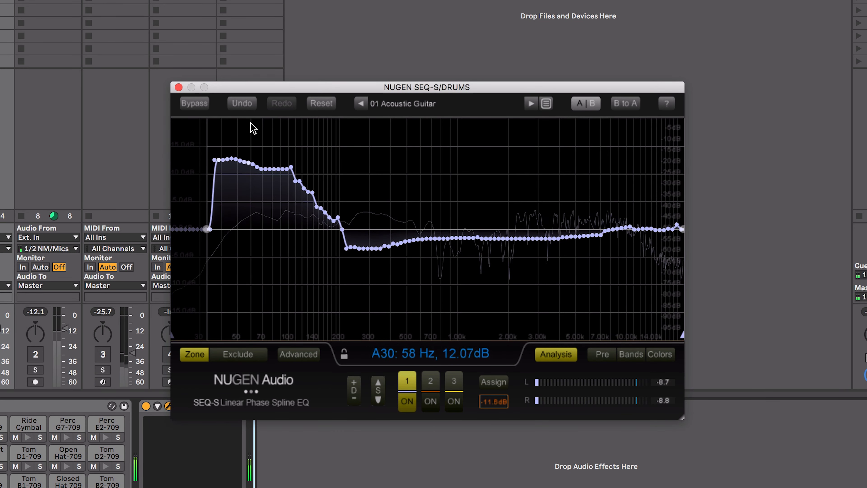
click(243, 104)
Move the zone's upper limit to about 200 Hz and redraw the low boost inside it as a hump about 5.5 dB high
drag(682, 229, 342, 232)
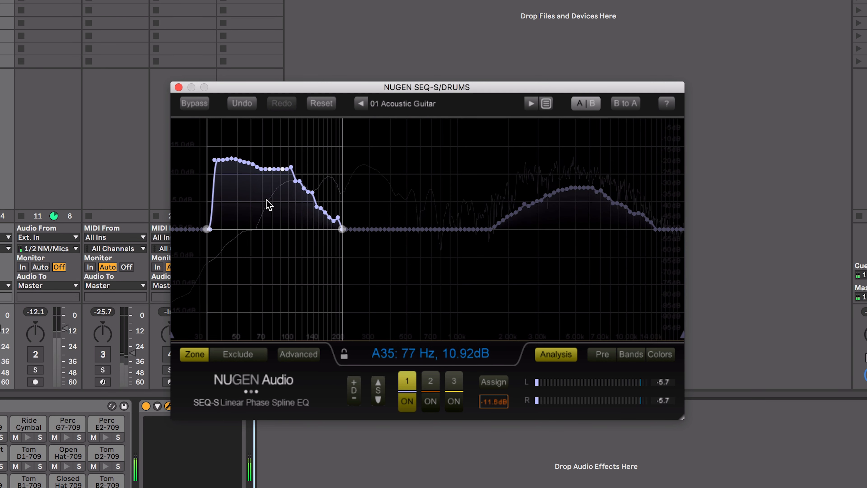
mouse_move(211, 227)
mouse_down()
mouse_move(288, 205)
mouse_move(339, 227)
mouse_up()
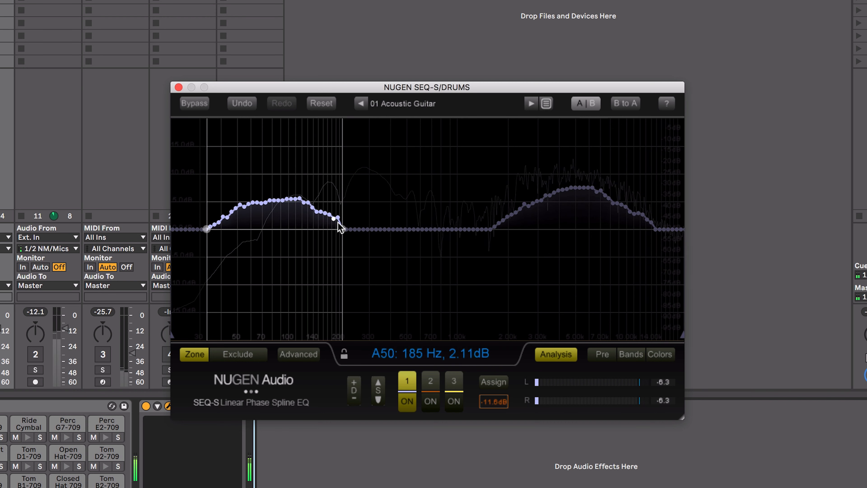
Exclude the zone from editing and redraw the high-frequency boost outside it as a cut of about 1 dB above 1.5 kHz
click(232, 356)
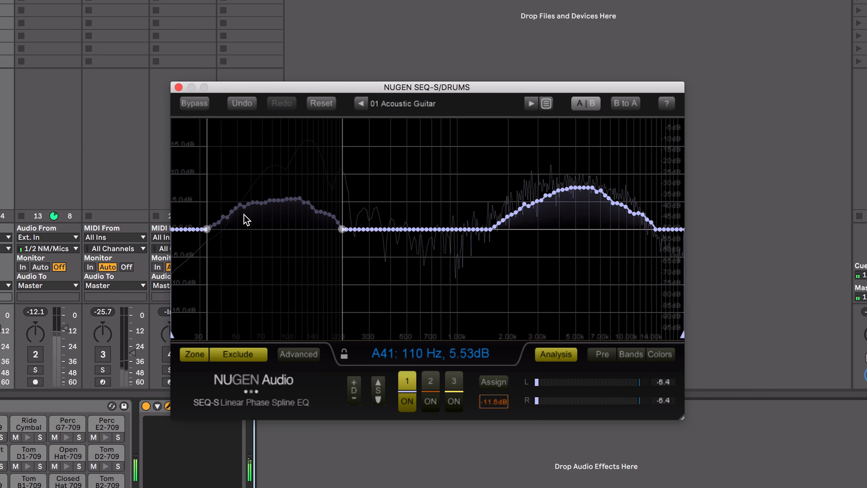
mouse_move(472, 227)
mouse_down()
mouse_move(682, 229)
mouse_move(473, 230)
mouse_up()
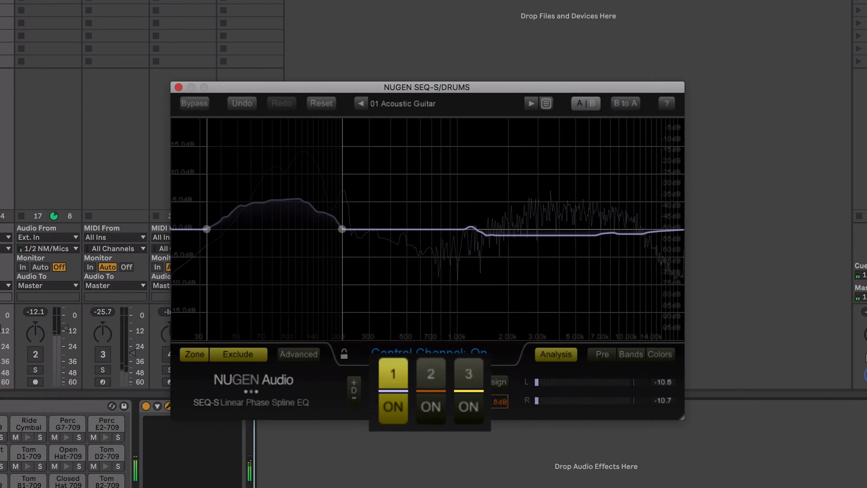
Enable graph 2 and draw a rising boost on it from about 500 Hz to 13 kHz, reaching about 11 dB
click(430, 400)
click(429, 401)
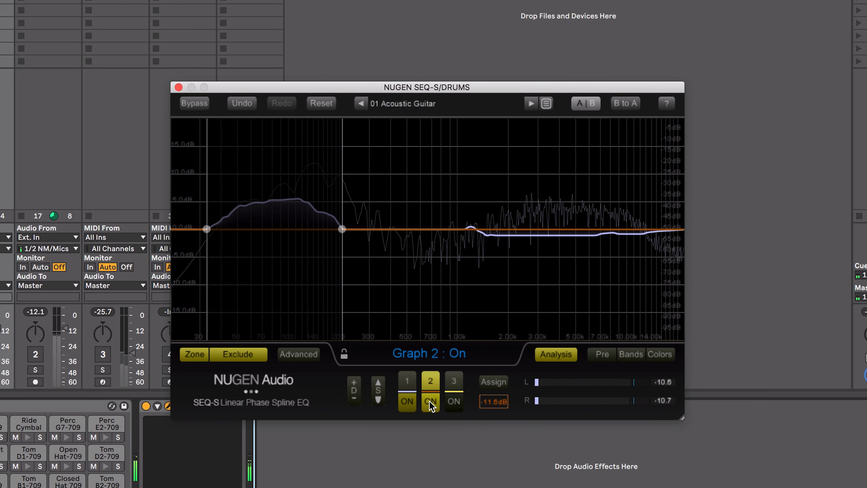
mouse_move(406, 233)
mouse_down()
mouse_move(502, 270)
mouse_move(589, 253)
mouse_move(622, 212)
mouse_move(628, 172)
mouse_move(496, 192)
mouse_move(451, 221)
mouse_up()
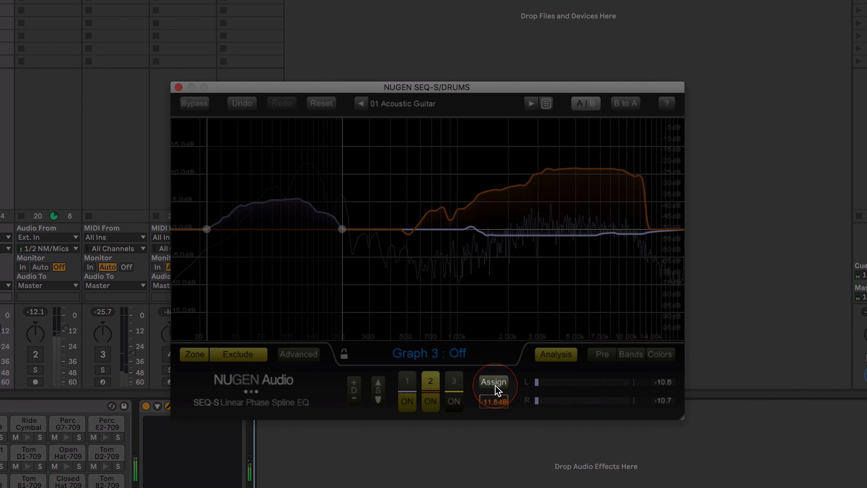
Assign graph 1 to the mid channel and graph 2 to the side channel
click(495, 383)
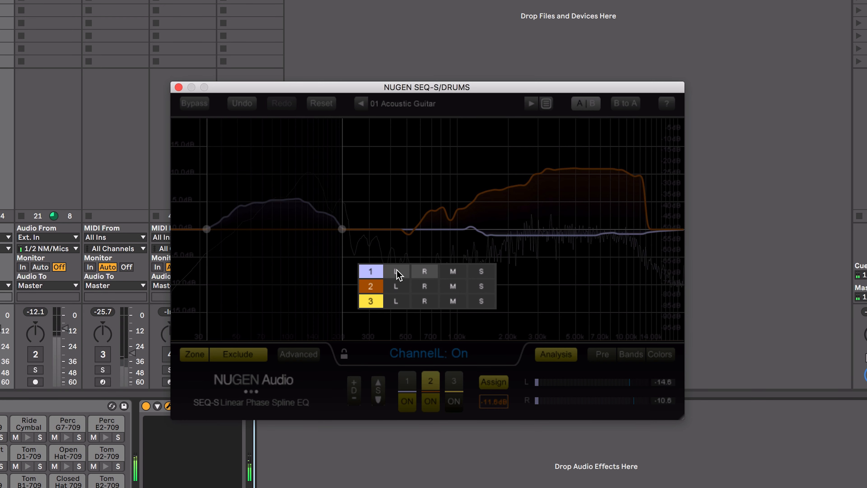
click(453, 273)
click(424, 272)
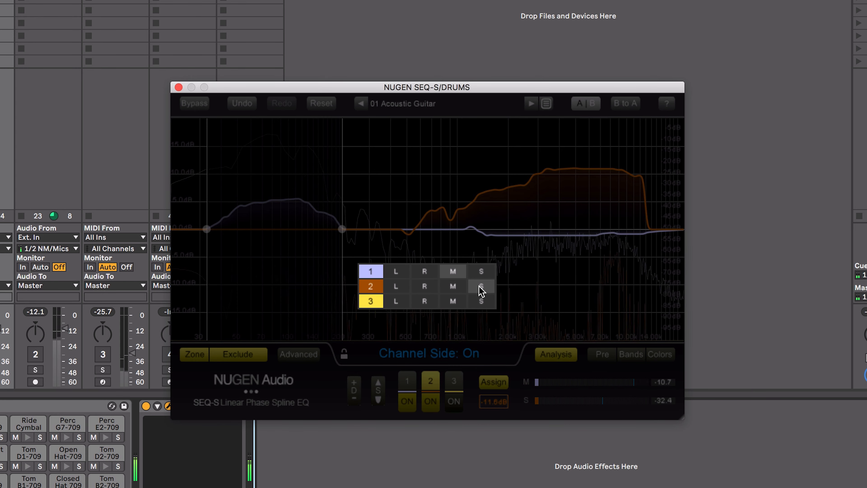
click(490, 384)
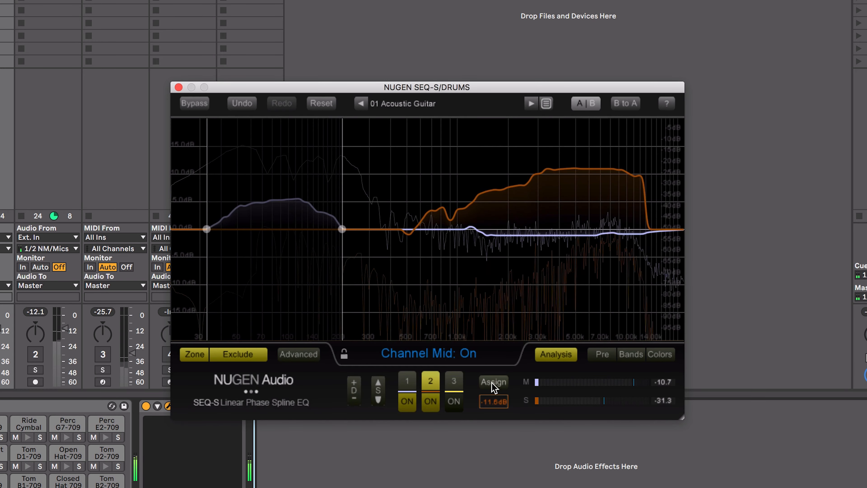
Redraw graph 2's curve with a slight cut below 1 kHz, a hump of about 8 dB near 3 kHz and a smaller one near 14 kHz
mouse_move(412, 235)
mouse_down()
mouse_move(620, 281)
mouse_move(542, 139)
mouse_move(430, 142)
mouse_move(657, 134)
mouse_up()
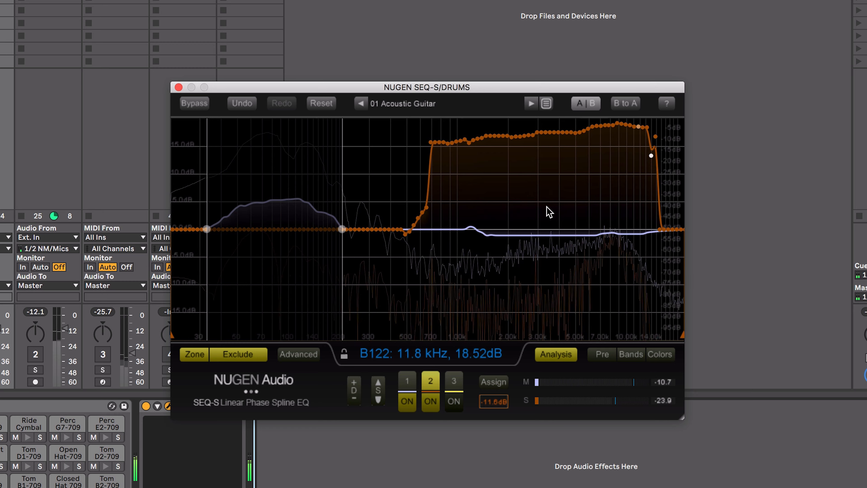
mouse_move(420, 227)
mouse_down()
mouse_move(648, 145)
mouse_move(509, 146)
mouse_move(440, 178)
mouse_up()
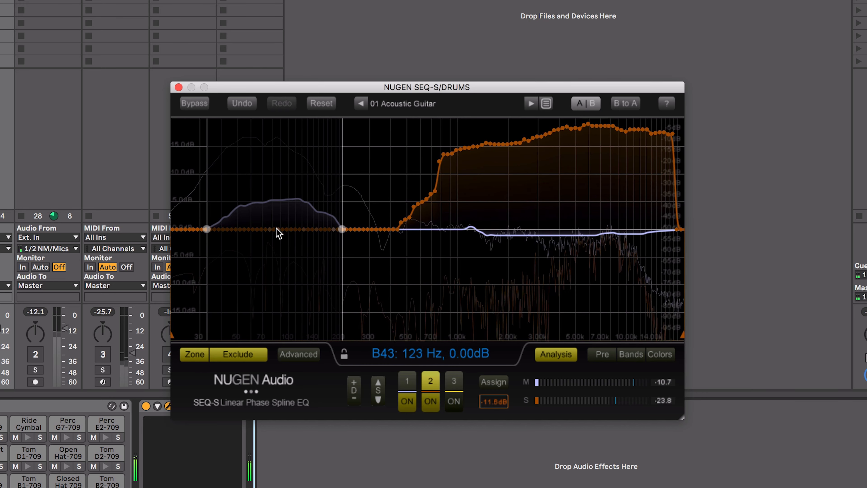
mouse_move(401, 228)
mouse_down()
mouse_move(455, 238)
mouse_move(473, 224)
mouse_move(577, 219)
mouse_move(690, 234)
mouse_up()
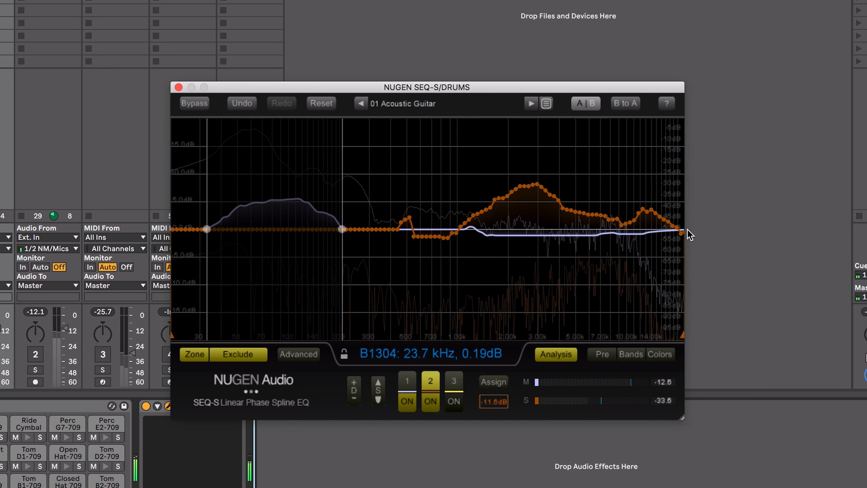
Assign graph 3 to the left and right channels and draw a boost of about 7.5 dB on it from 300 Hz to 1.2 kHz
click(454, 388)
click(454, 388)
click(499, 382)
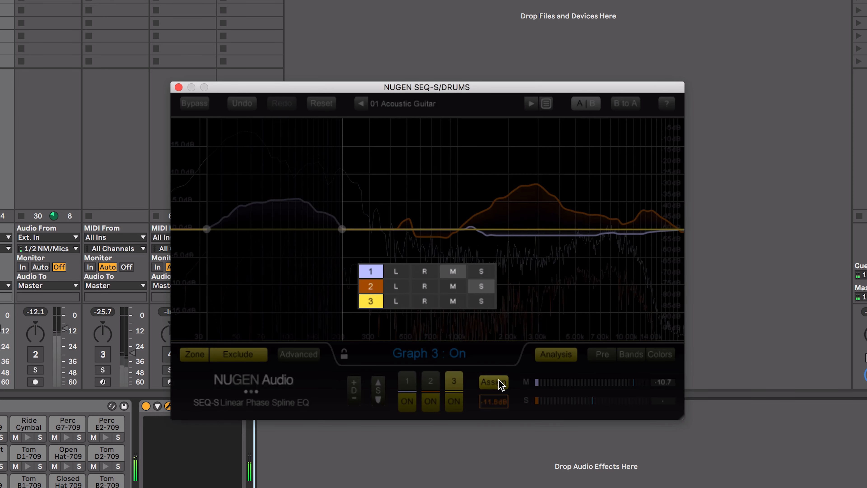
click(401, 302)
click(425, 304)
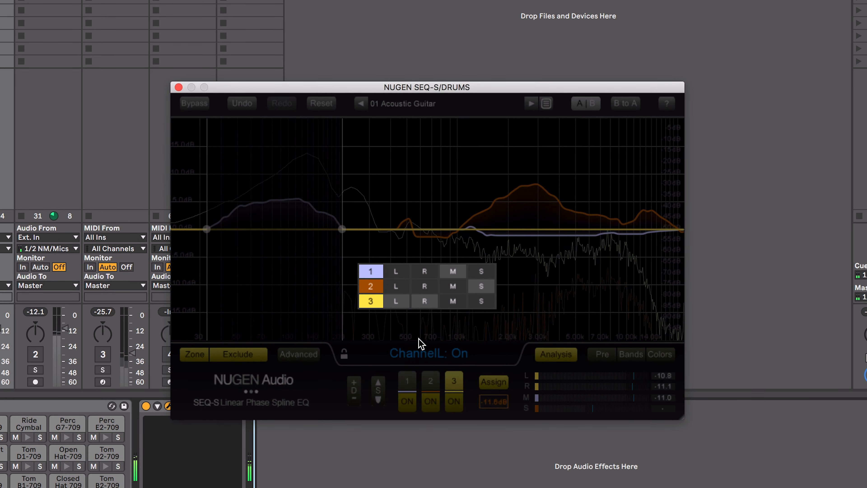
click(419, 347)
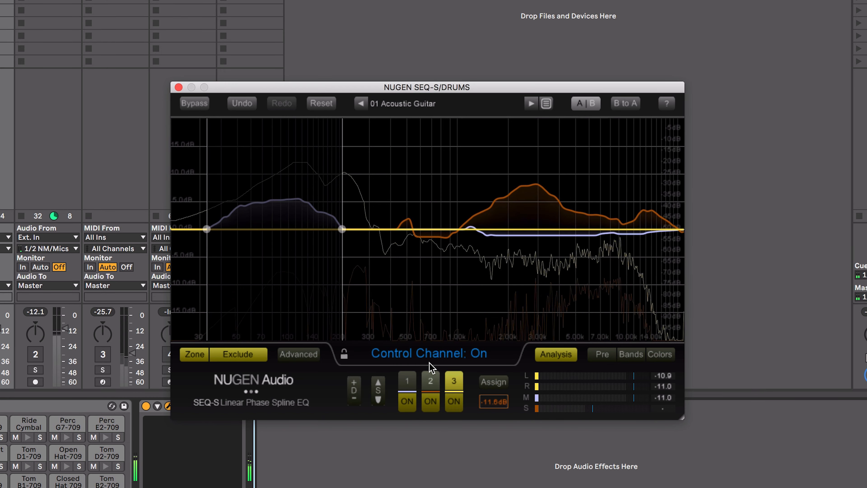
mouse_move(373, 174)
mouse_down()
mouse_move(462, 140)
mouse_move(430, 137)
mouse_move(379, 189)
mouse_move(462, 193)
mouse_move(372, 186)
mouse_move(469, 182)
mouse_up()
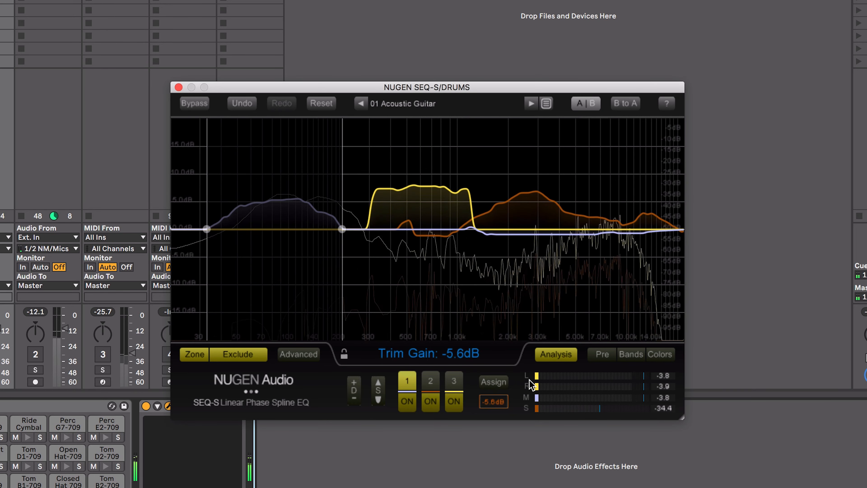
Turn off the editing zone and check the pre-EQ spectrum analysis before returning to the post-EQ one
click(560, 360)
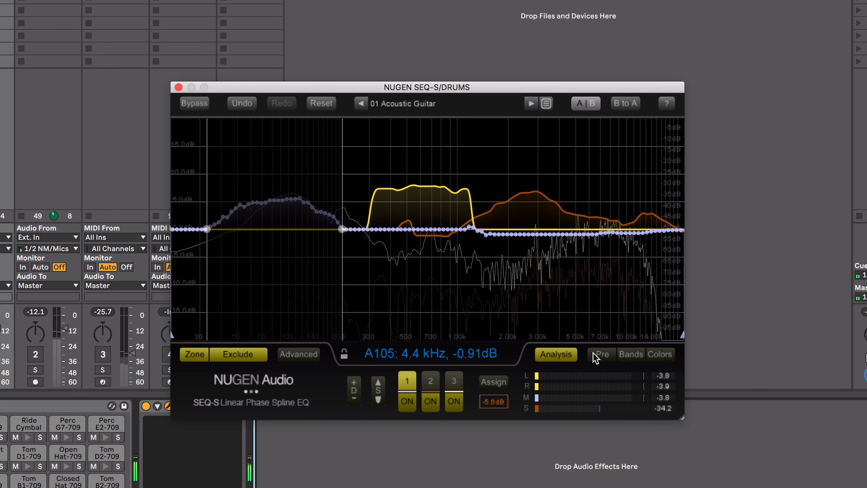
click(201, 355)
click(230, 355)
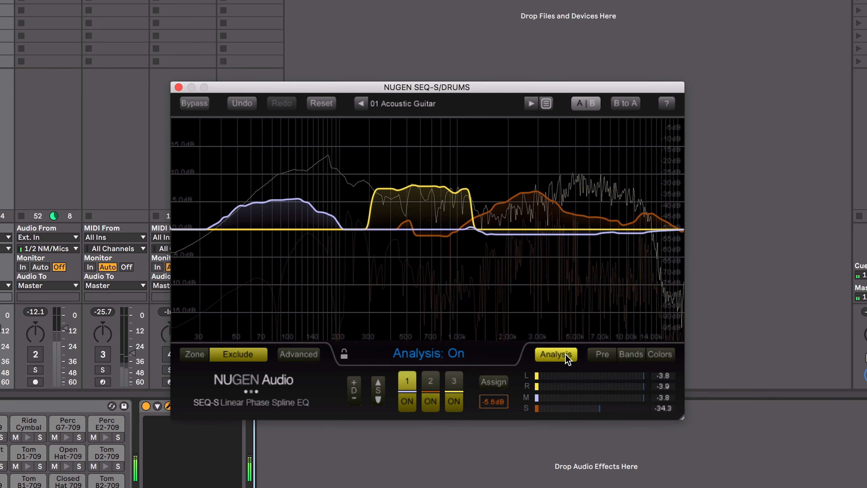
click(601, 359)
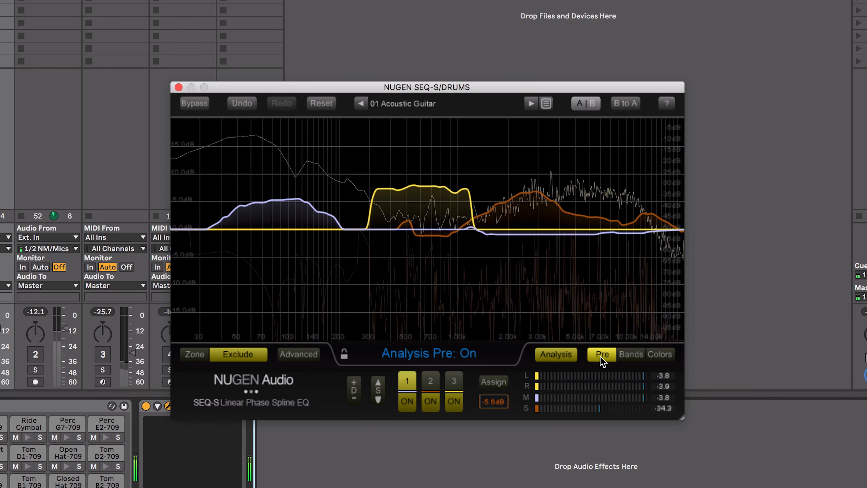
click(603, 355)
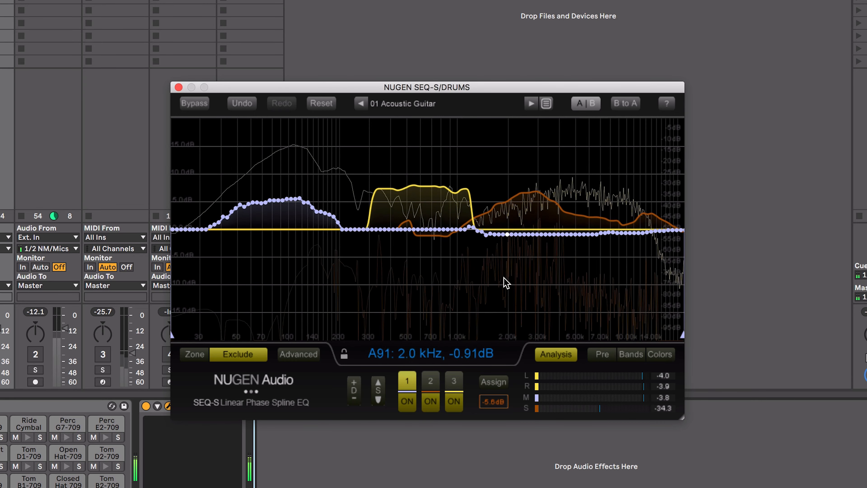
Display the analysis in bands with the banding set to Thirds, and look at the curve color settings
click(629, 354)
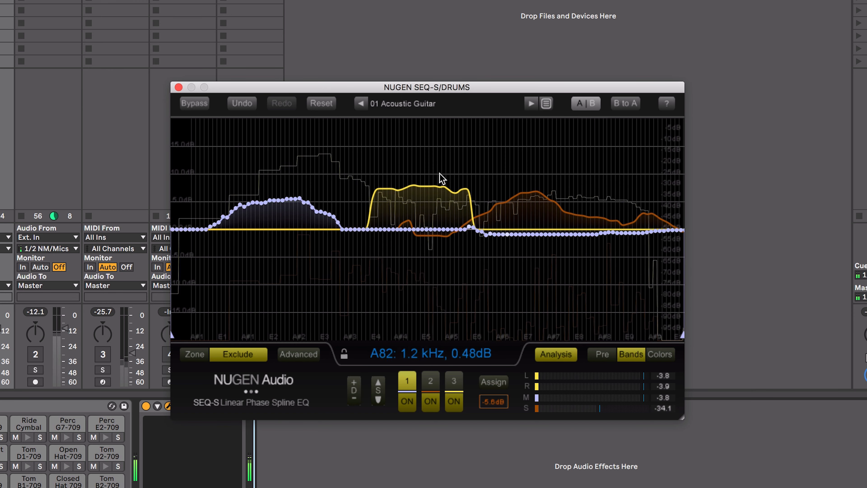
click(297, 354)
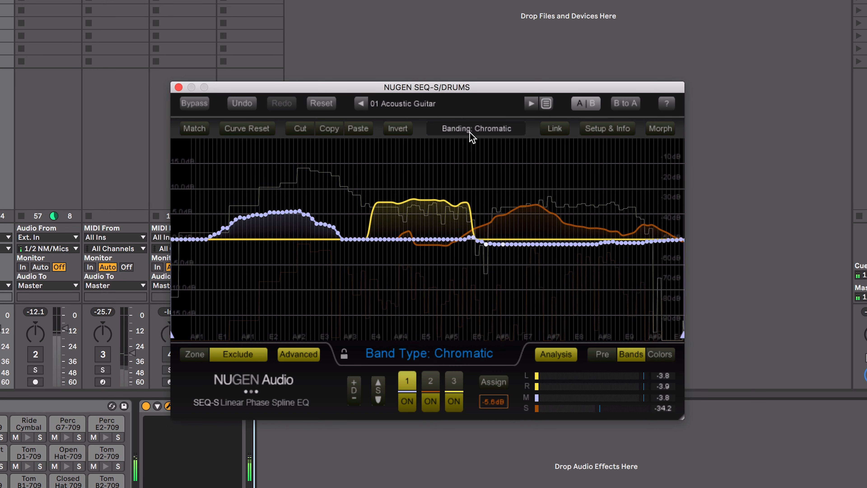
click(473, 129)
click(474, 160)
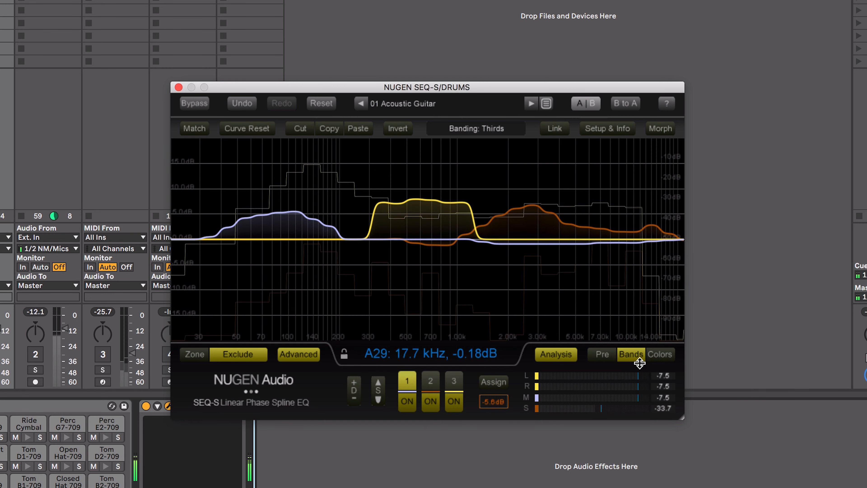
click(656, 356)
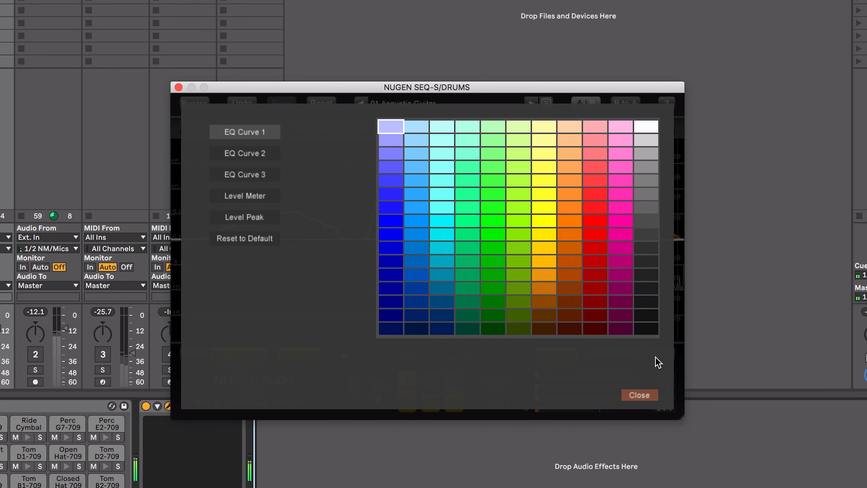
click(639, 396)
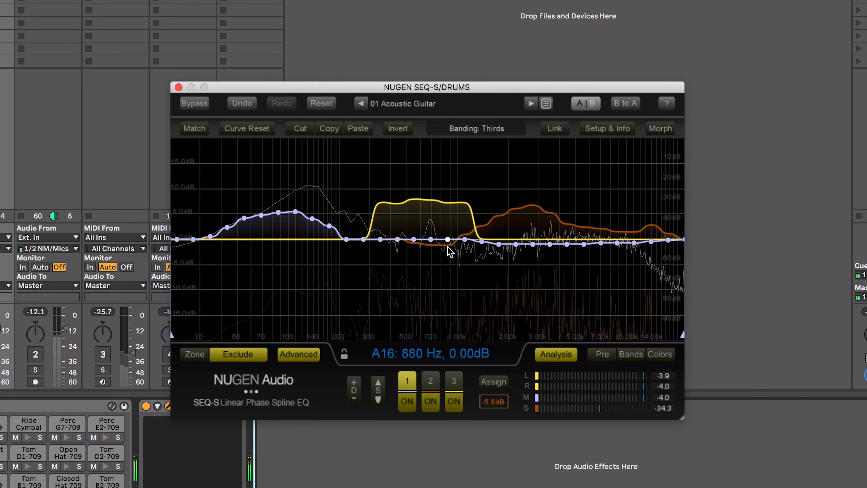
Enlarge the plug-in window and redraw graph 1 with a cut of about 4 dB near 550 Hz and a 2 dB boost at 880 Hz
drag(359, 88, 208, 12)
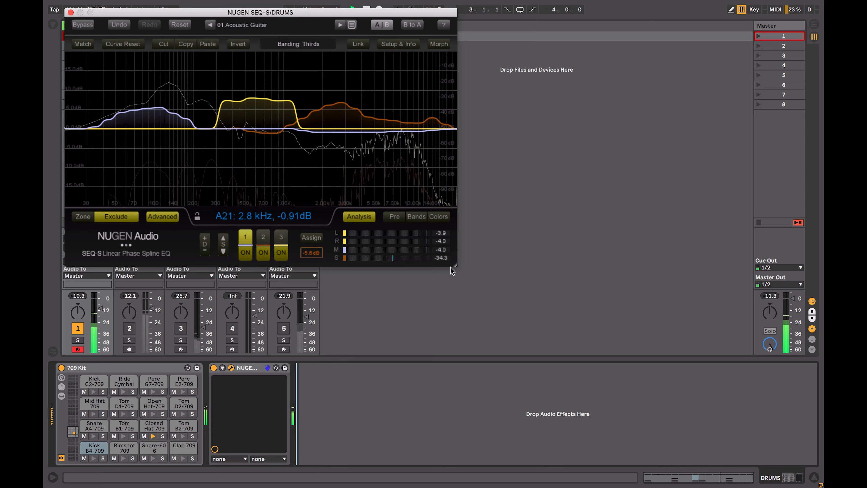
drag(456, 264, 779, 452)
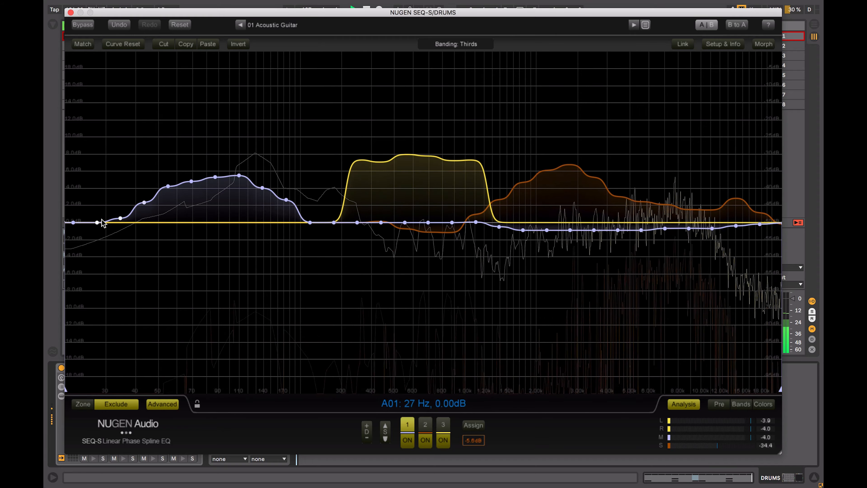
drag(368, 391, 403, 329)
drag(73, 226, 270, 253)
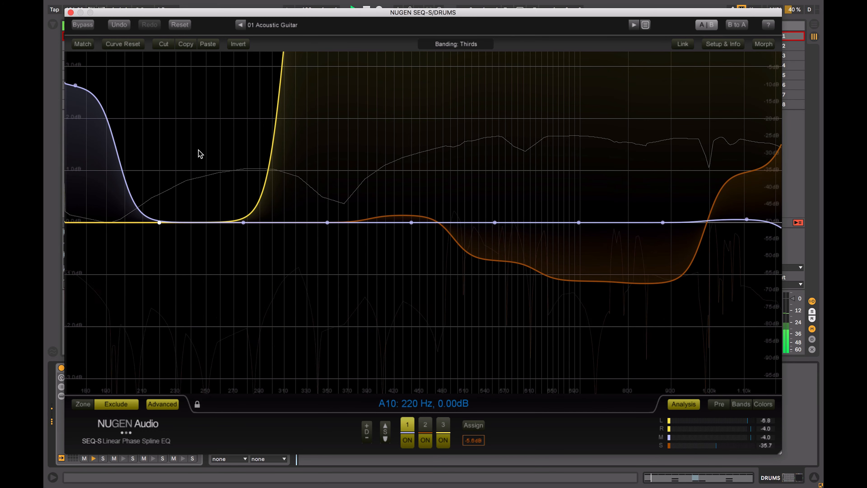
mouse_move(239, 225)
mouse_down()
mouse_move(412, 189)
mouse_move(498, 78)
mouse_move(605, 95)
mouse_up()
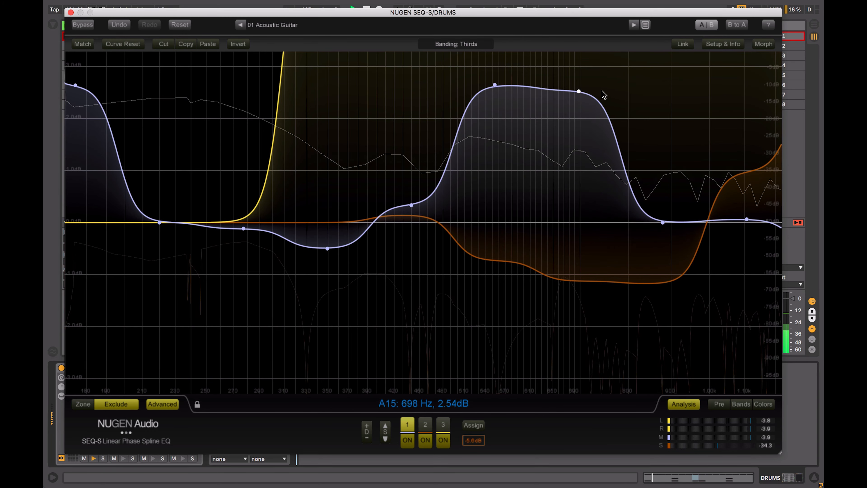
mouse_move(159, 255)
mouse_down()
mouse_move(180, 275)
mouse_move(410, 339)
mouse_move(604, 175)
mouse_move(643, 120)
mouse_up()
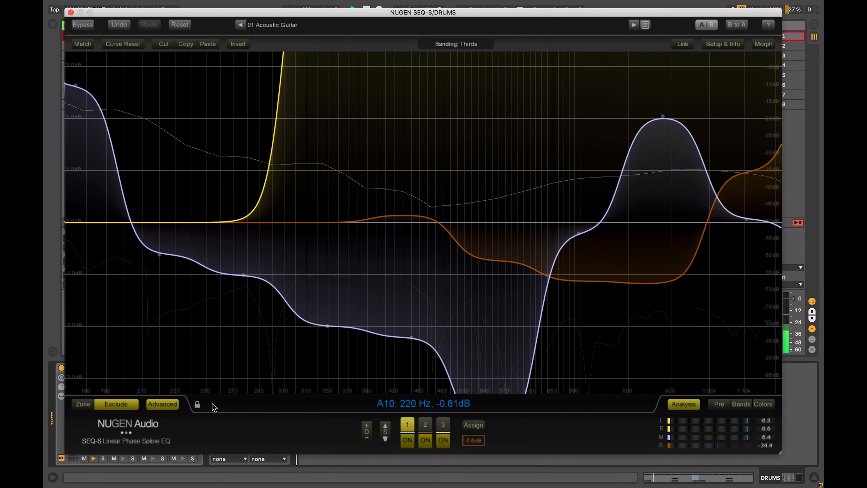
Turn off the scroll lock and reset the frequency and dB scales to their full range
click(198, 405)
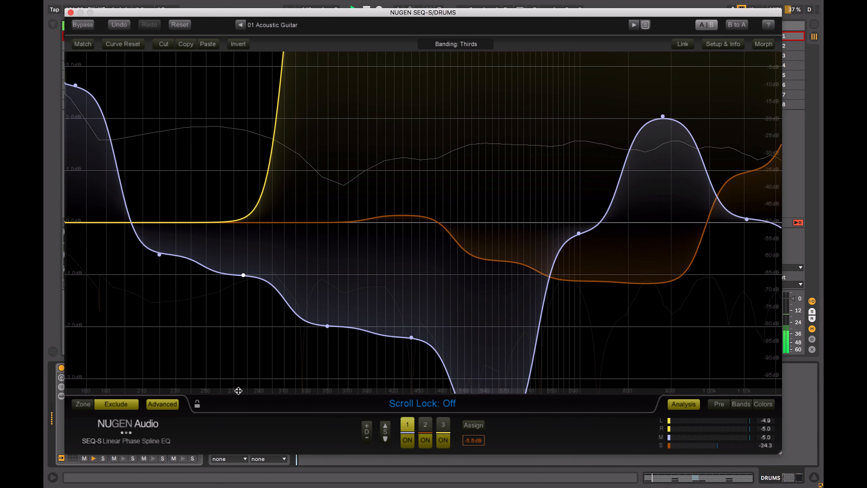
double_click(238, 391)
double_click(71, 180)
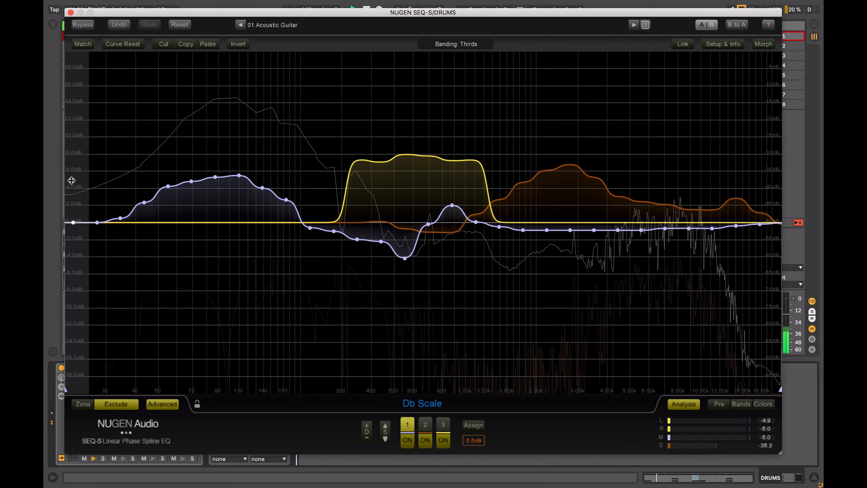
Look at the match function with playback stopped, and turn on morph mode
key(space)
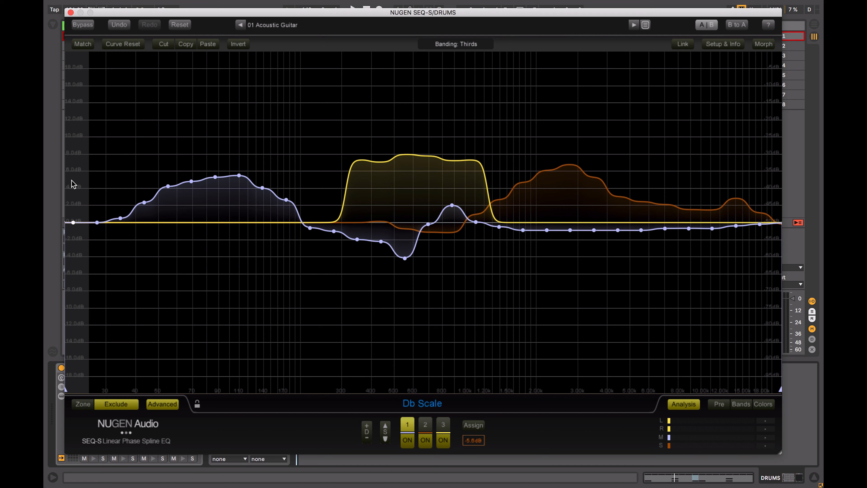
click(84, 45)
click(84, 45)
click(763, 45)
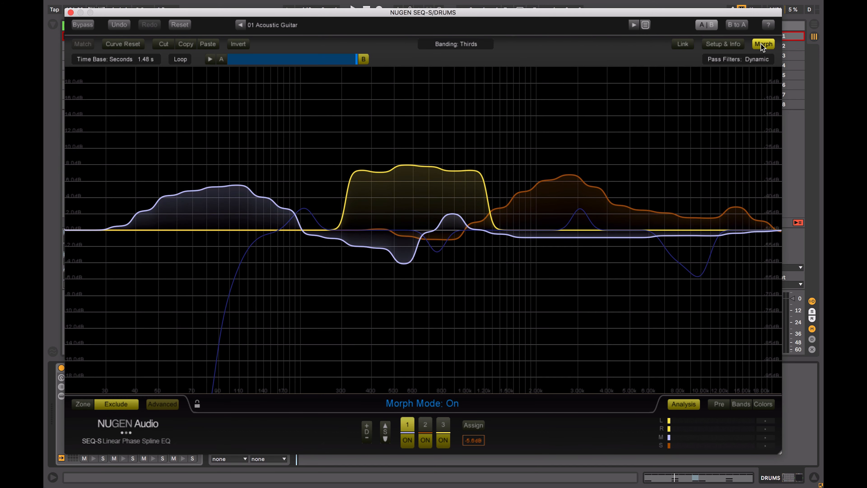